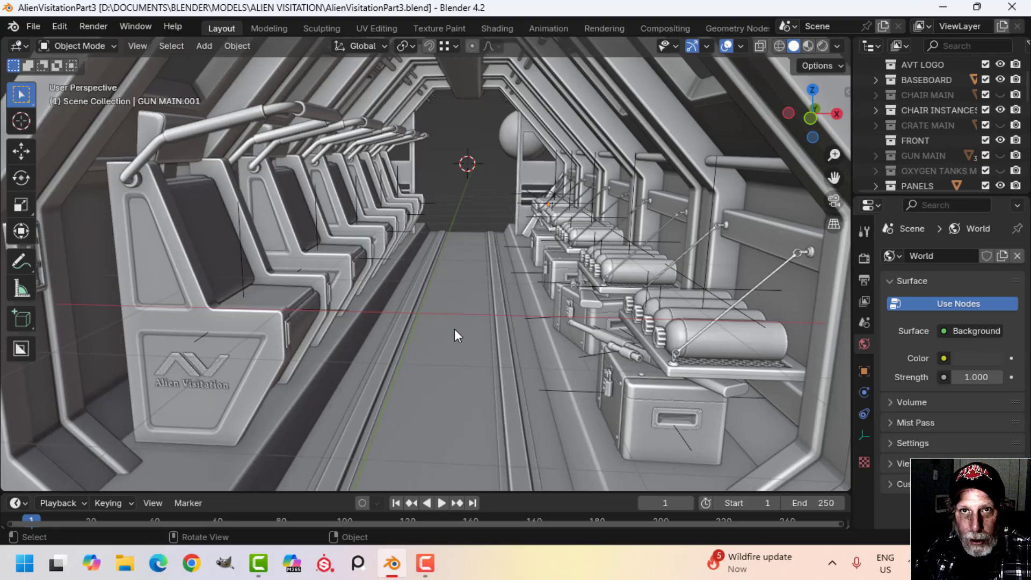
- Examine the raised Alien Visitation logo on the front chair's side panel and the row of chairs along the aisle
shift+middle_drag(441, 376, 460, 339)
scroll(316, 324, up, 5)
shift+middle_drag(306, 323, 379, 327)
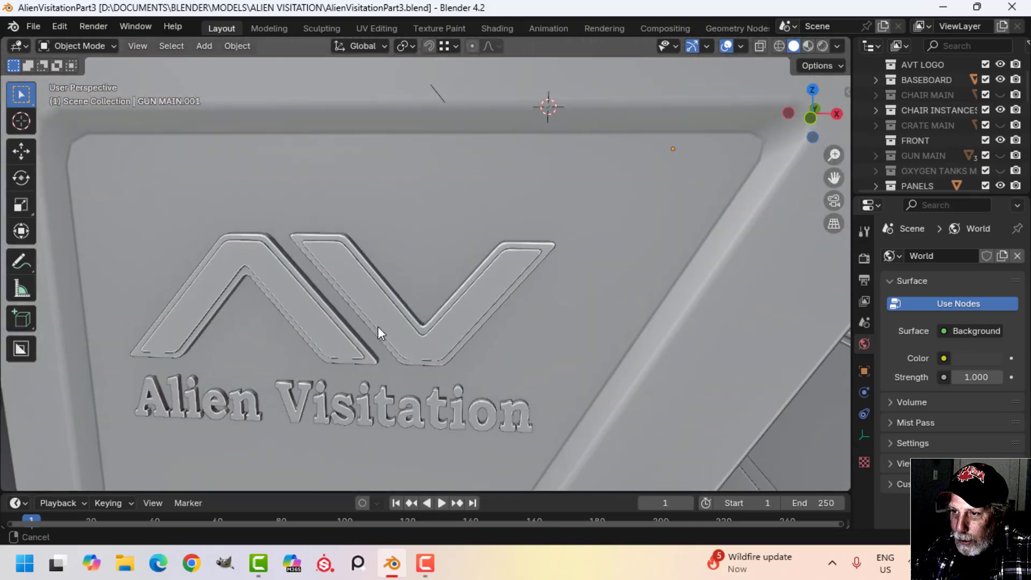
scroll(367, 329, down, 3)
shift+middle_drag(417, 289, 412, 289)
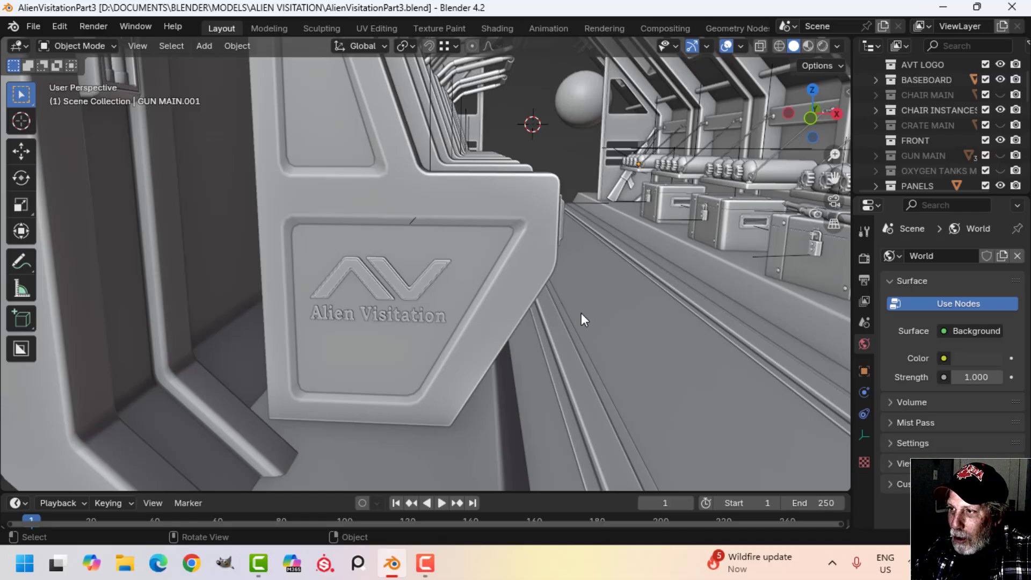
scroll(616, 311, down, 5)
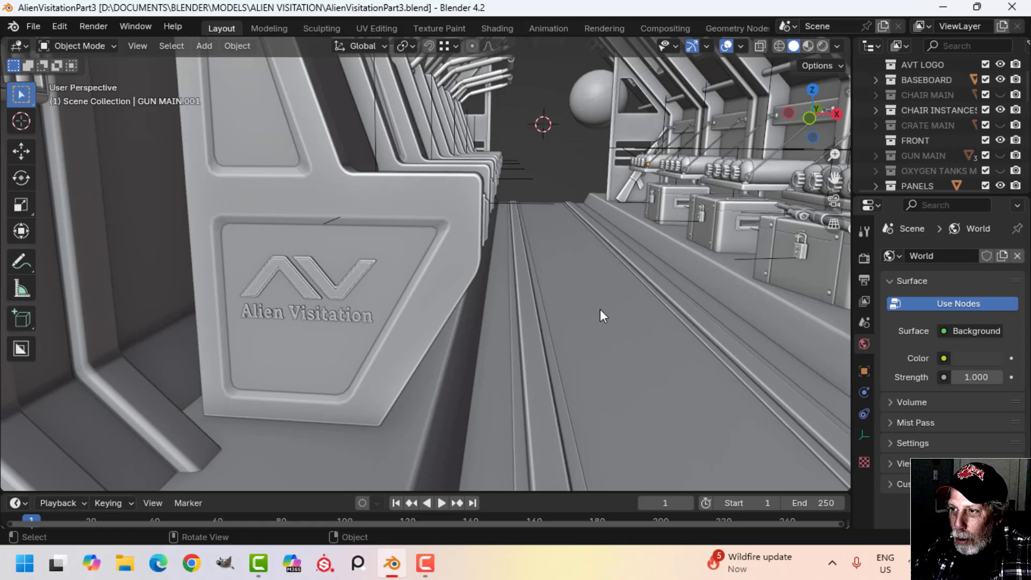
middle_drag(601, 308, 502, 307)
scroll(501, 307, up, 3)
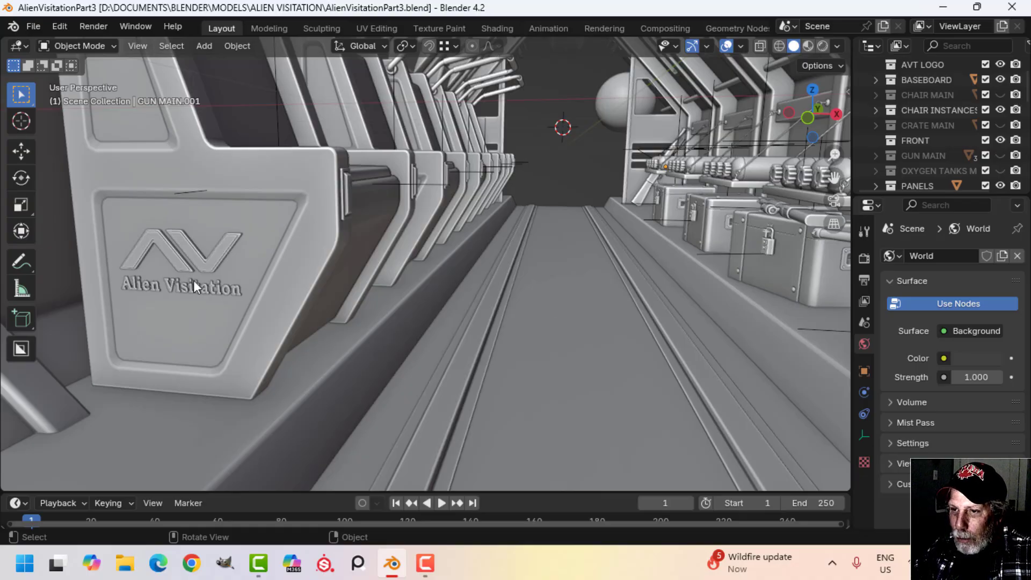
scroll(575, 298, down, 5)
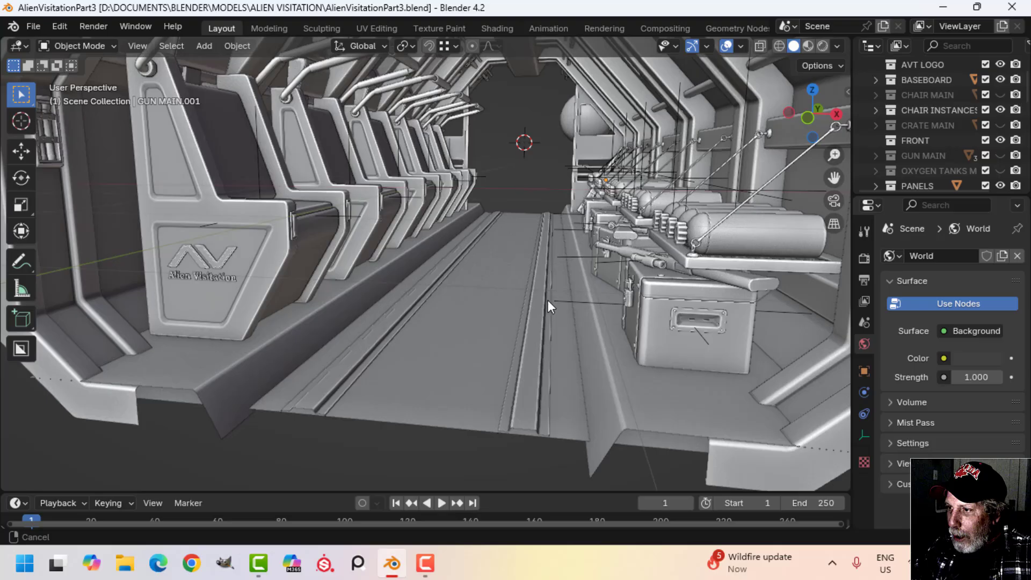
- Select the nearest crate below the oxygen tank shelf and isolate it in local view
middle_drag(469, 250, 637, 288)
scroll(417, 263, up, 2)
scroll(517, 255, up, 2)
scroll(556, 256, up, 2)
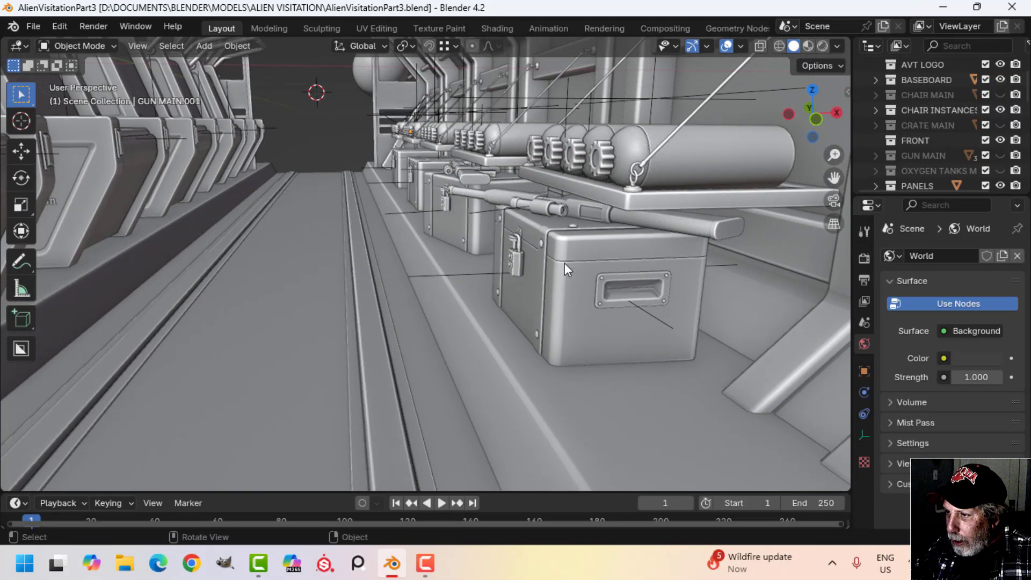
scroll(565, 263, up, 1)
click(613, 298)
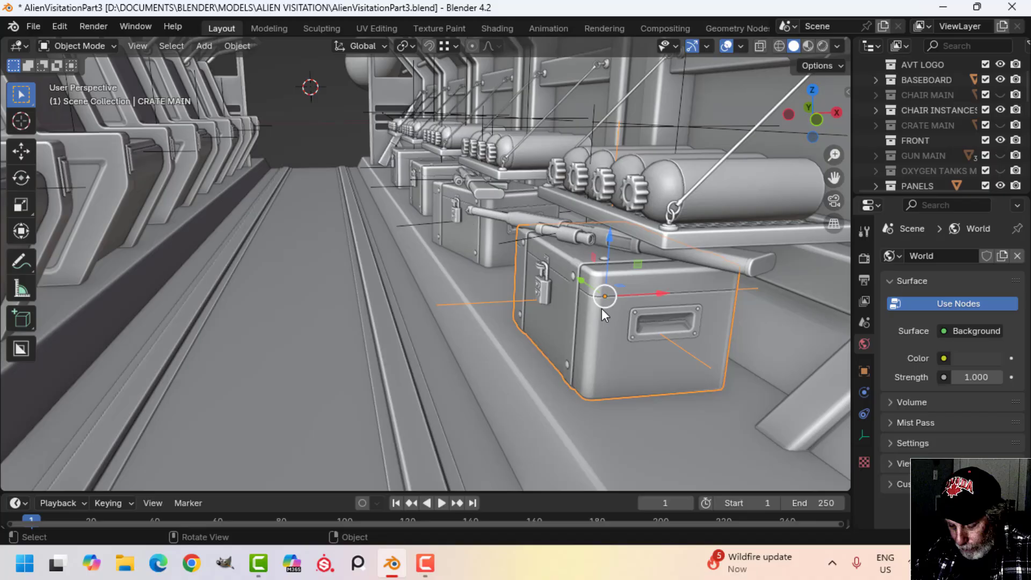
key(KP_Divide)
- Inspect the isolated crate's recessed handle, straps and padlock, and return to the full scene
middle_drag(434, 304, 504, 299)
scroll(505, 298, up, 3)
middle_drag(576, 288, 533, 295)
scroll(533, 304, up, 2)
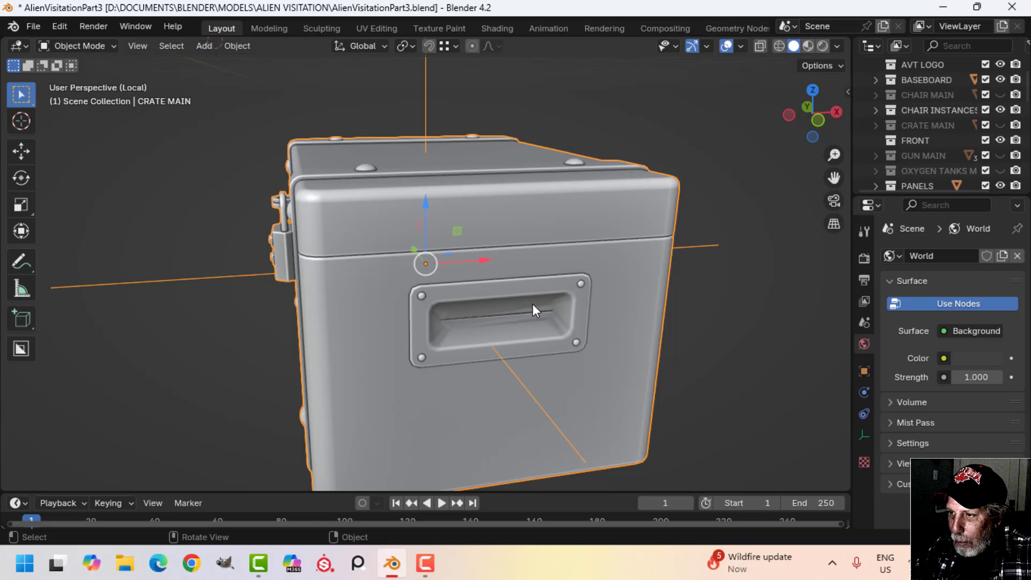
scroll(504, 322, up, 1)
scroll(473, 344, down, 4)
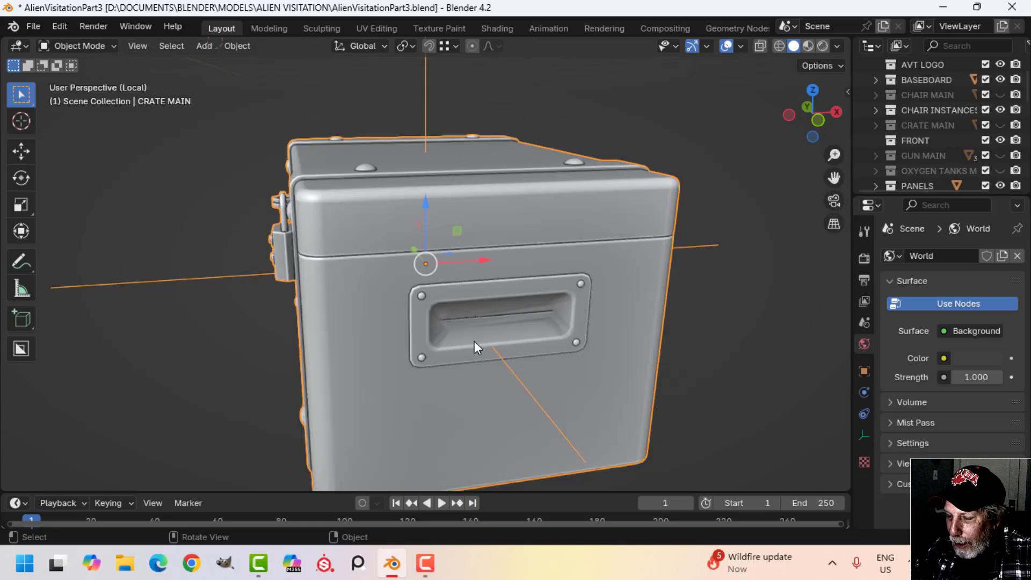
mouse_move(401, 327)
middle_down()
mouse_move(552, 321)
mouse_move(397, 322)
mouse_move(468, 314)
mouse_move(360, 335)
mouse_move(488, 307)
mouse_move(411, 324)
middle_up()
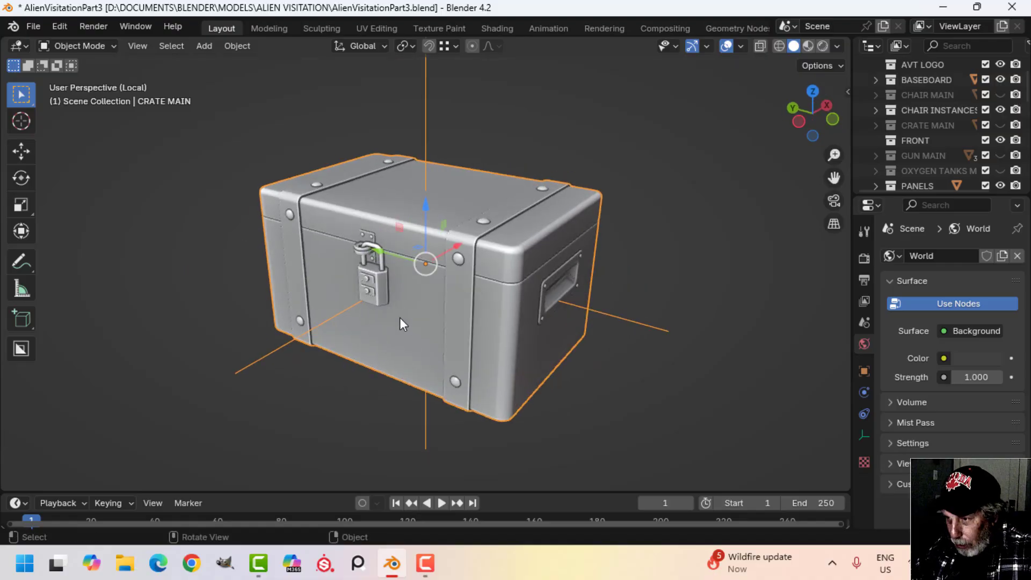
key(KP_Divide)
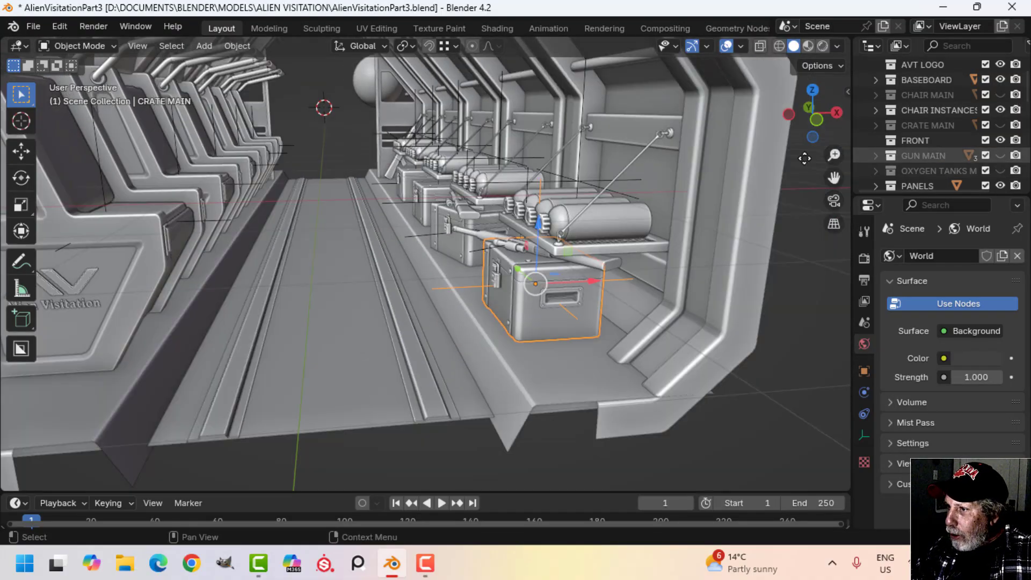
- Show the CRATE MAIN collection to check the original crate outside the ship, and hide the collection again
click(1005, 125)
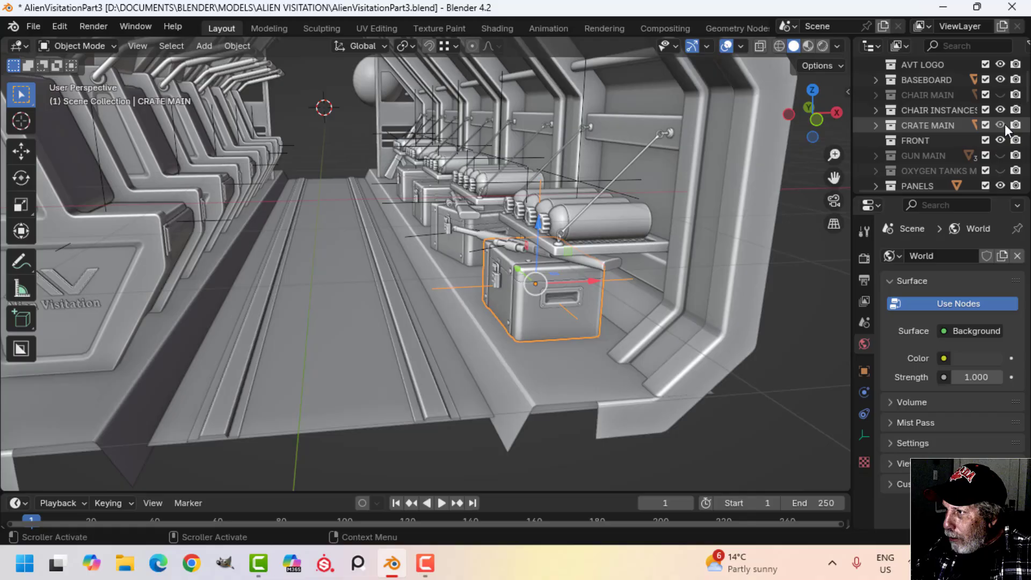
middle_drag(519, 398, 481, 337)
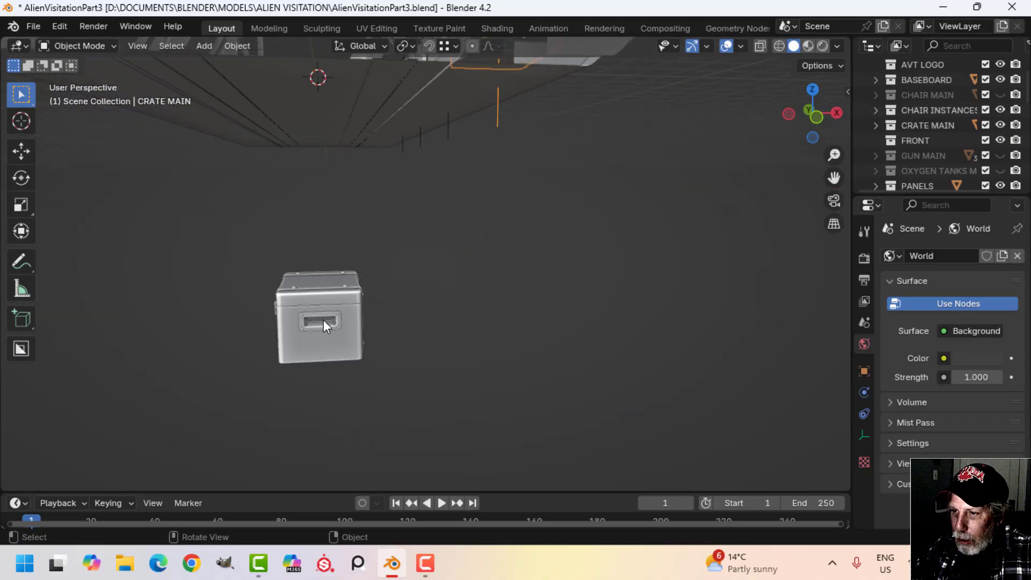
click(355, 321)
middle_drag(365, 321, 429, 330)
click(450, 148)
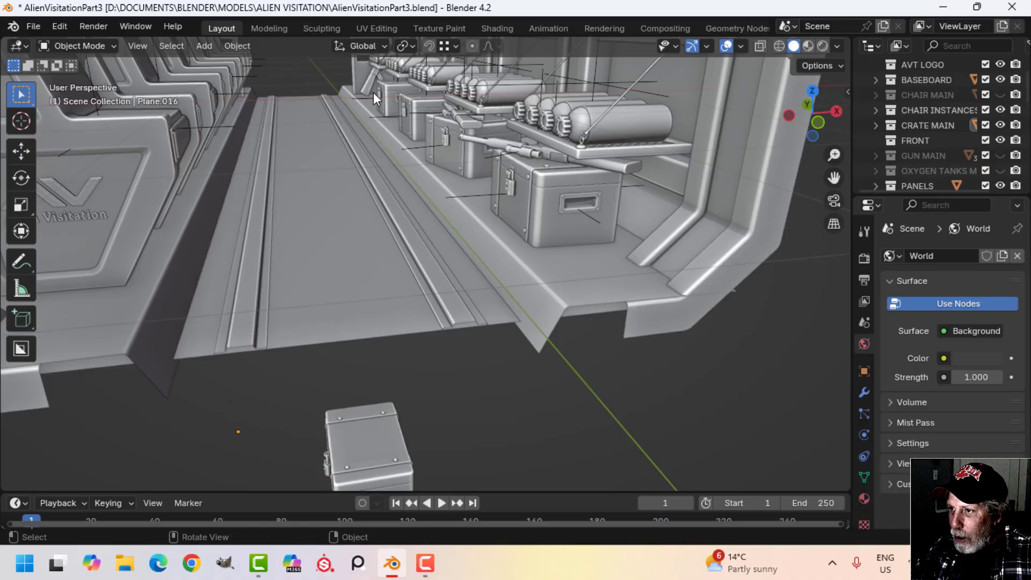
click(1000, 124)
- Examine the guns resting on the crates beneath the oxygen tank shelves
scroll(623, 212, up, 2)
scroll(521, 237, up, 4)
shift+middle_drag(578, 218, 532, 240)
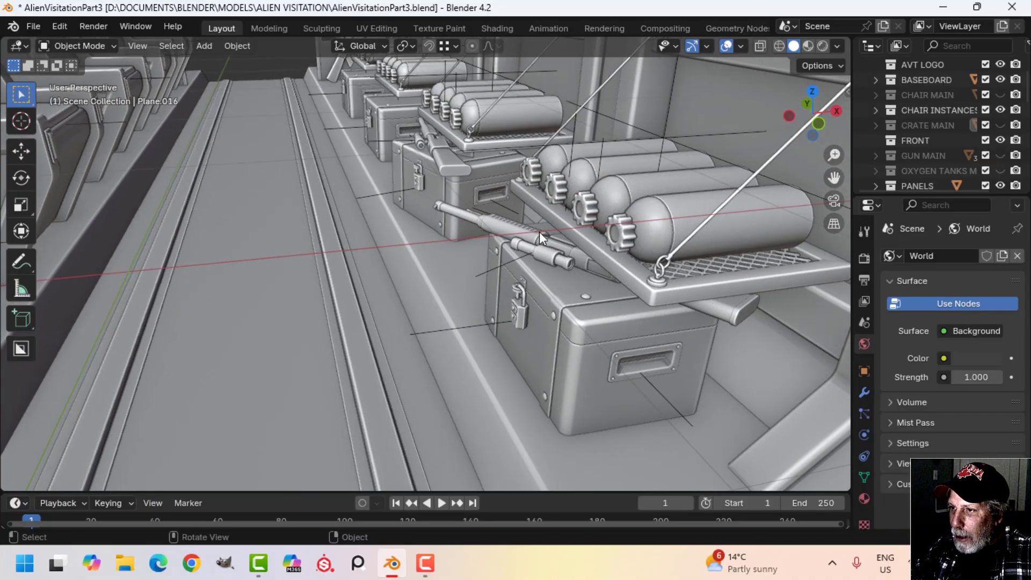
scroll(425, 147, down, 4)
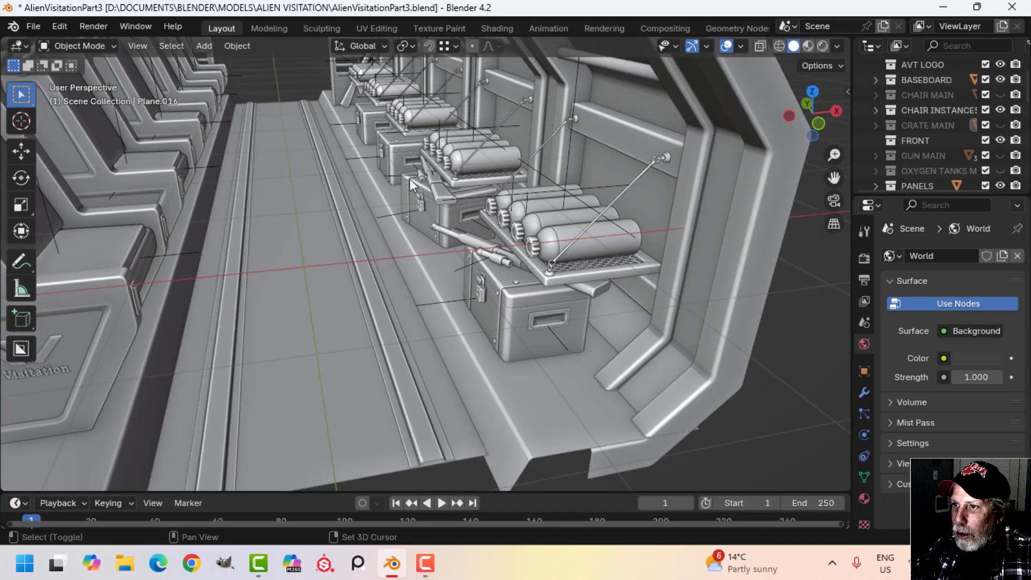
shift+middle_drag(384, 101, 404, 288)
scroll(404, 288, down, 6)
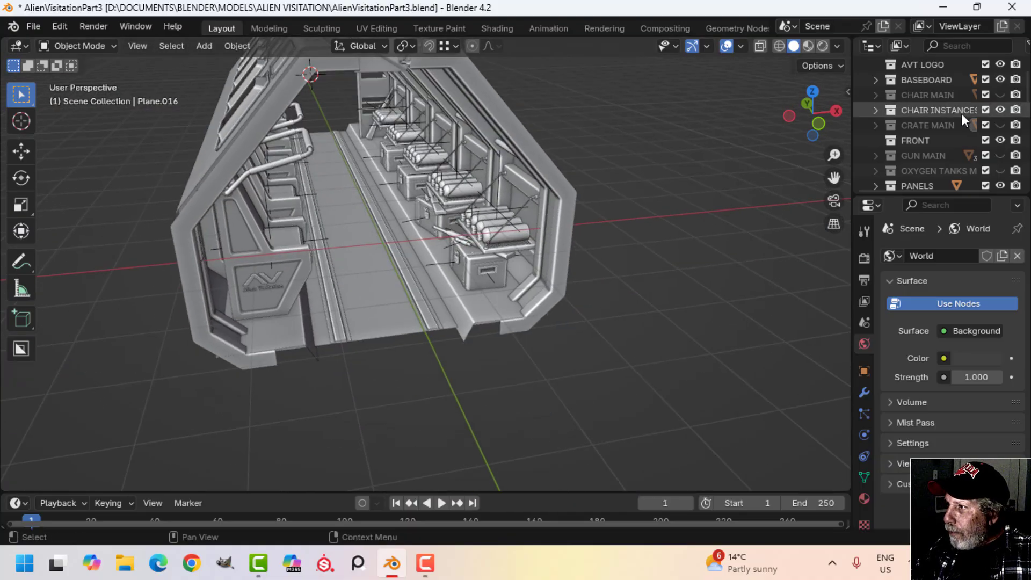
- Show the GUN MAIN collection and isolate the original gun in local view
click(1000, 155)
scroll(626, 300, down, 2)
middle_drag(626, 299, 505, 290)
scroll(505, 290, up, 3)
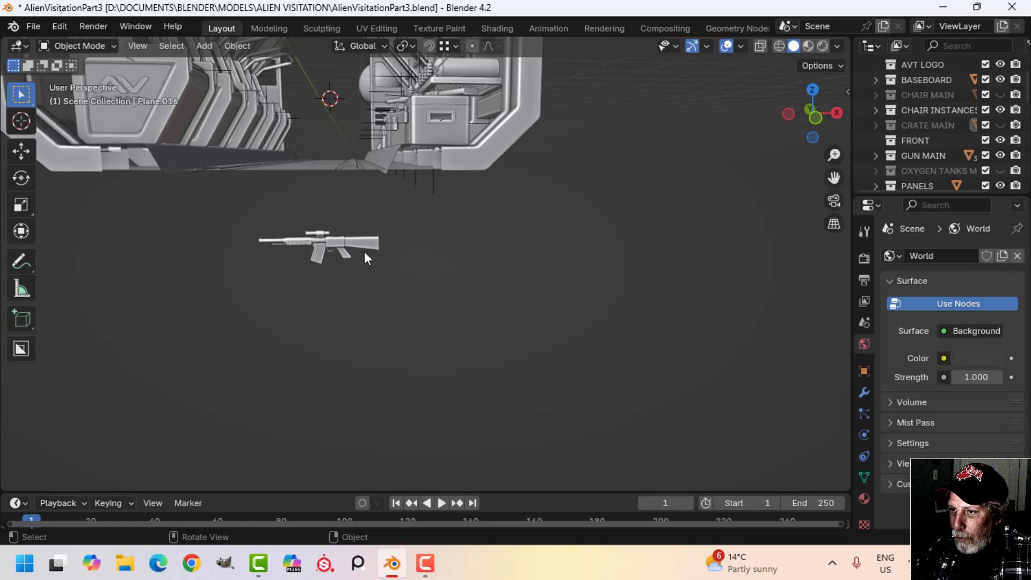
click(366, 249)
key(KP_Decimal)
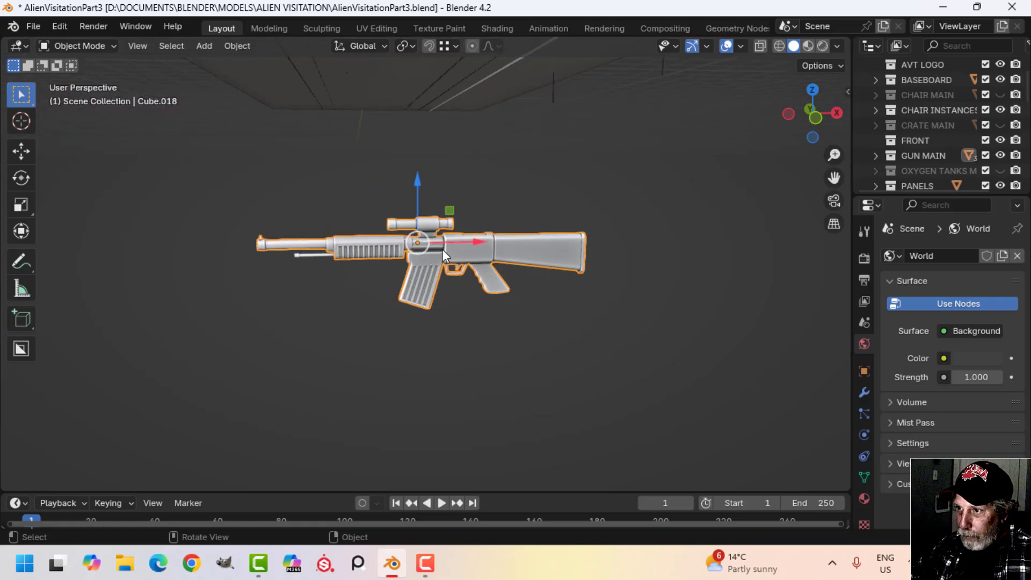
key(KP_Divide)
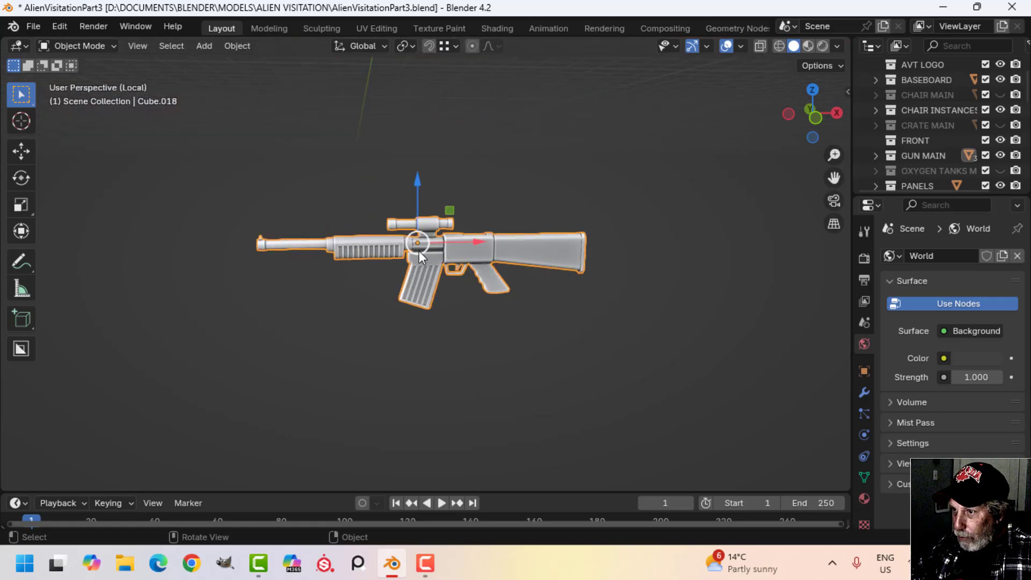
- Deselect the isolated gun and inspect its barrel, scope, magazine and stock
middle_drag(415, 263, 529, 265)
click(515, 267)
shift+middle_drag(457, 283, 497, 266)
scroll(502, 263, up, 2)
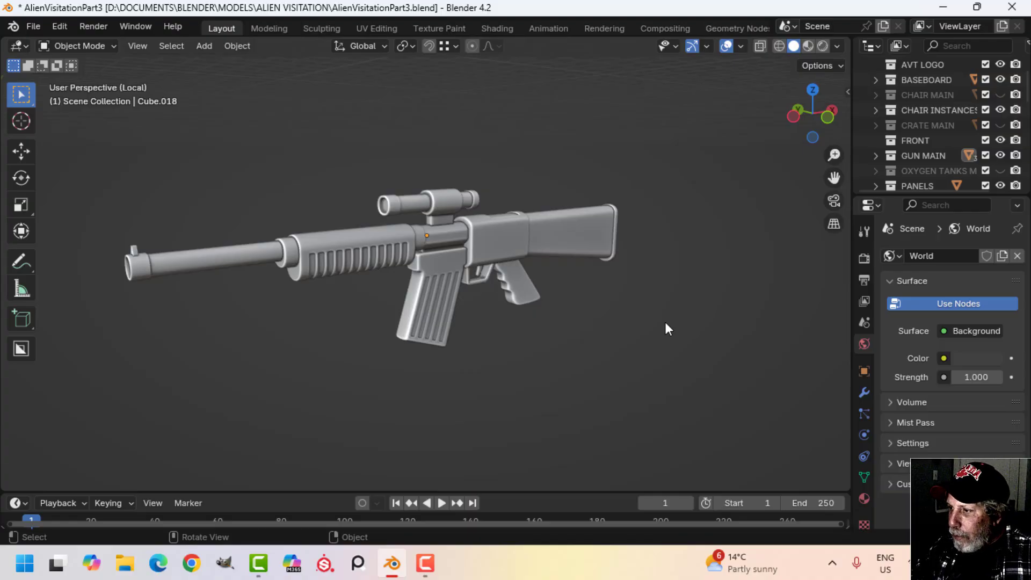
- Set the viewport level of the gun's Subdivision modifier to 1 and check the gun's shape from several angles
click(863, 392)
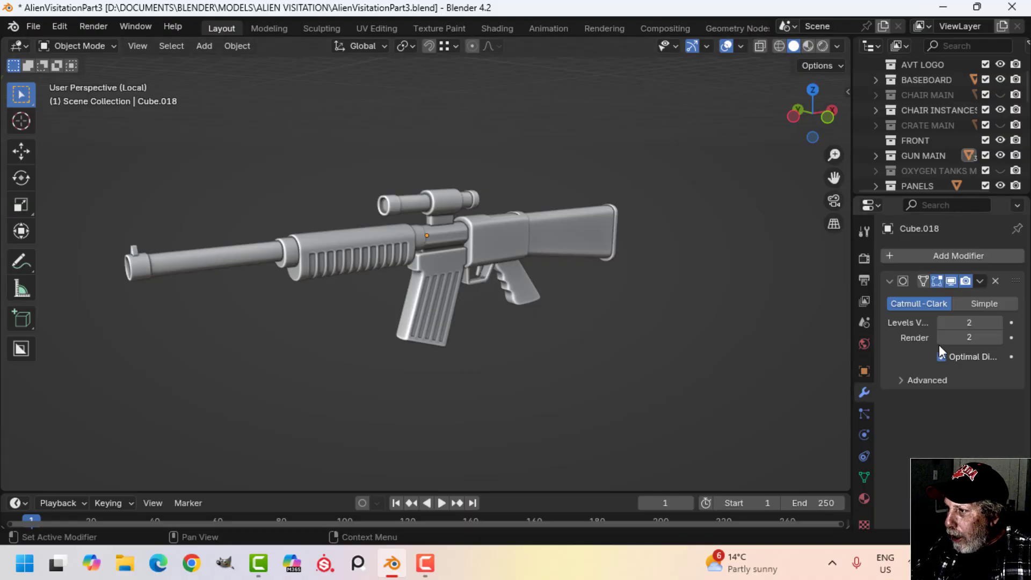
click(981, 321)
text(1)
key(Return)
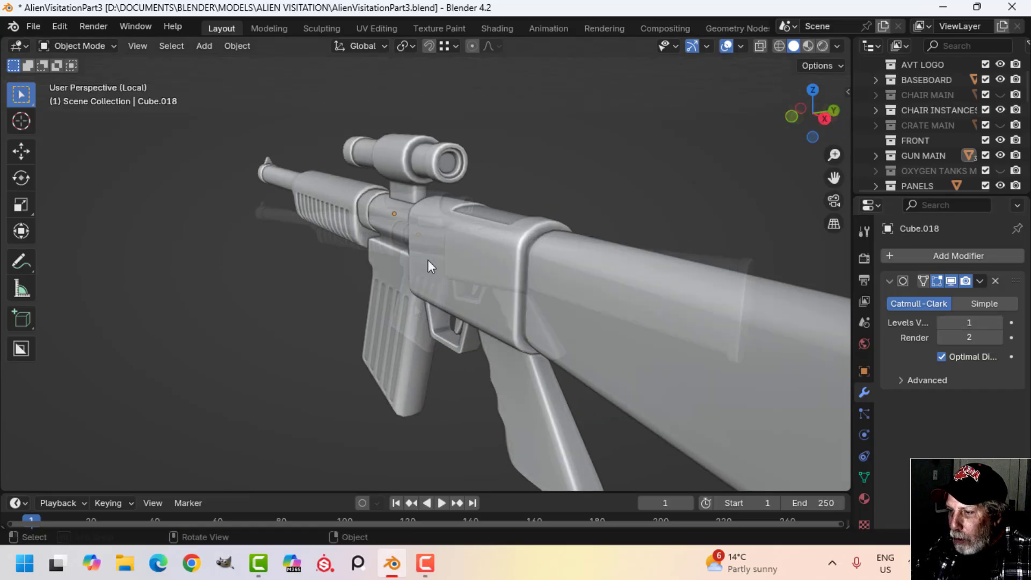
scroll(404, 285, down, 2)
middle_drag(427, 260, 534, 339)
scroll(521, 300, down, 1)
click(954, 282)
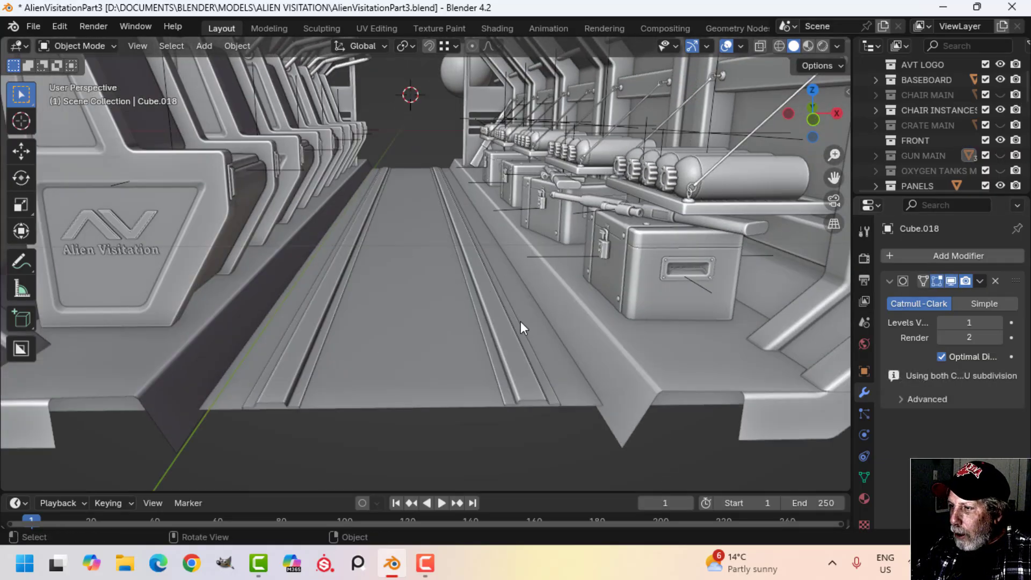
- Examine the oxygen tanks, mesh shelves and support rods along the side wall
middle_drag(521, 321, 471, 312)
scroll(471, 307, up, 5)
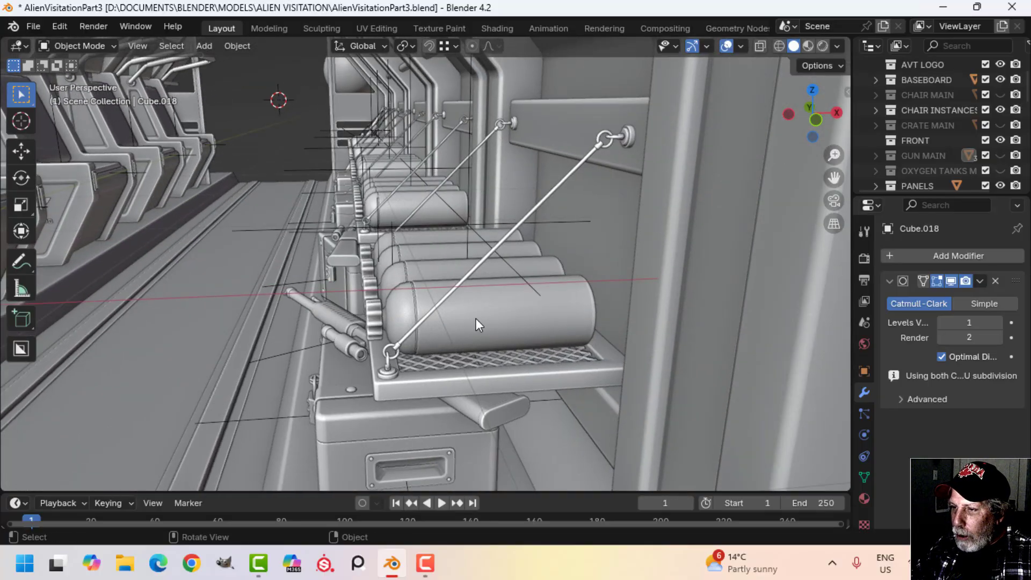
shift+middle_drag(398, 318, 462, 336)
shift+middle_drag(370, 246, 399, 137)
- Select the mirrored partition panels at the far end of the aisle, frame and deselect them, and examine their cutouts
click(423, 154)
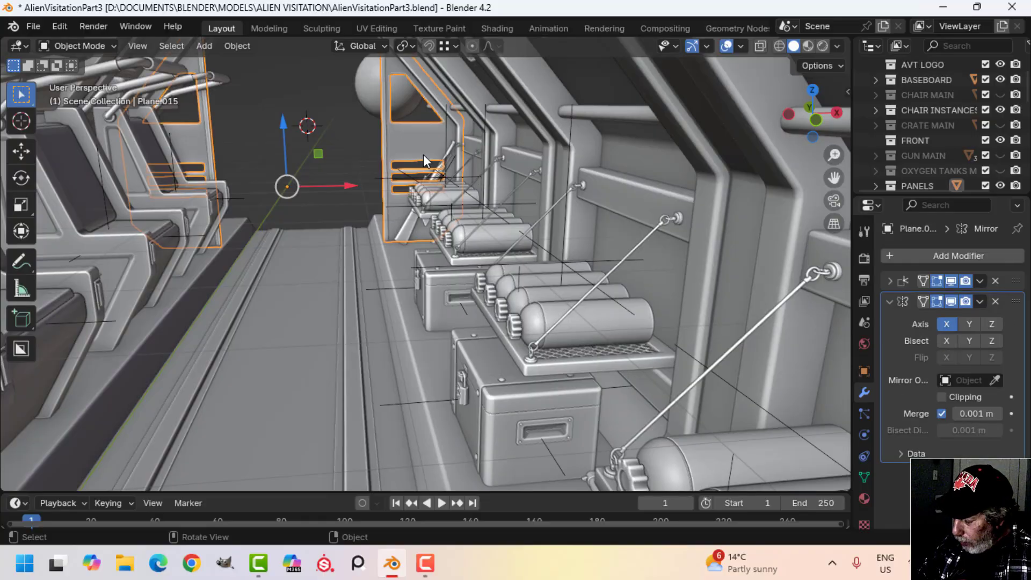
key(KP_Decimal)
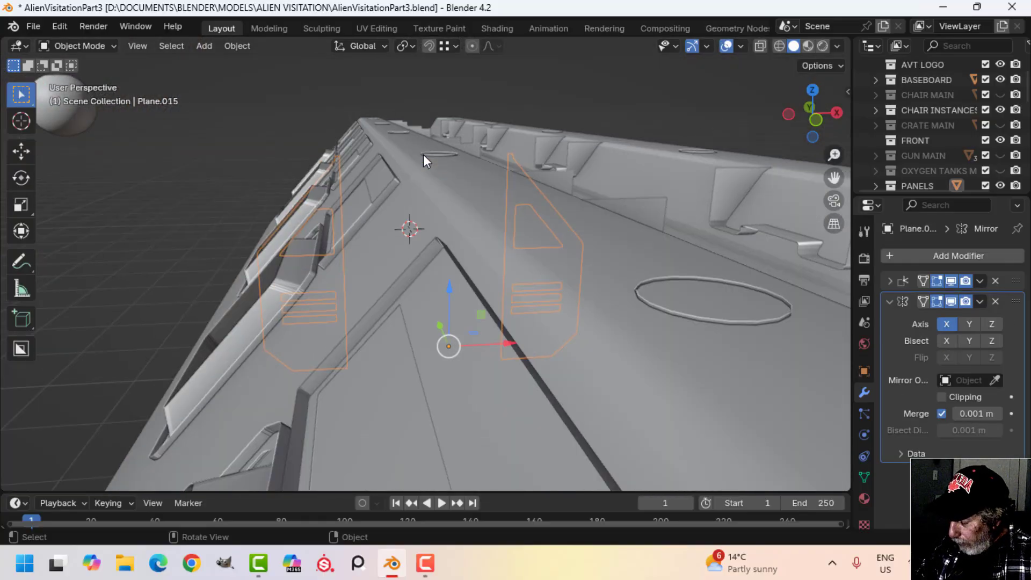
scroll(511, 215, up, 5)
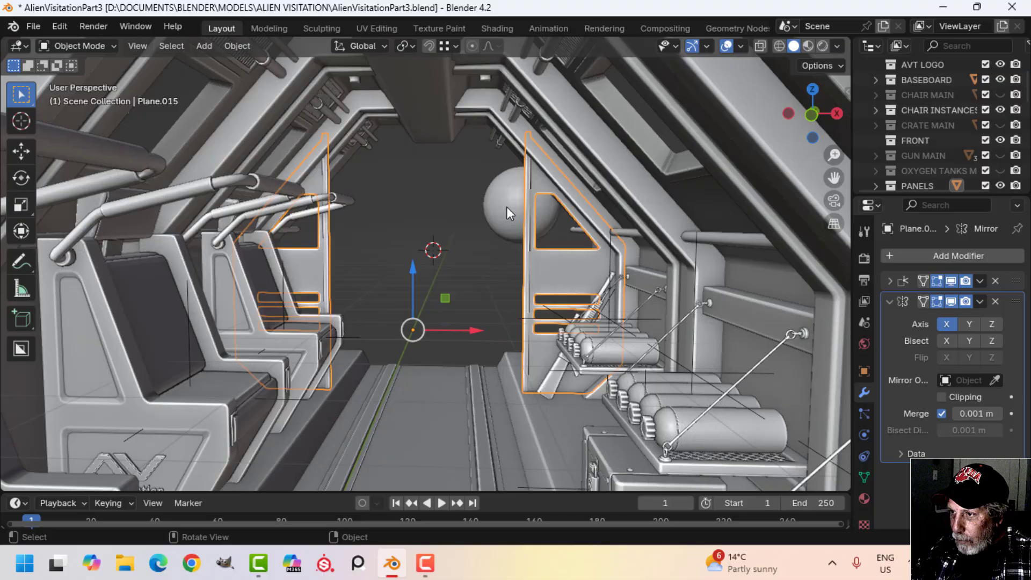
scroll(507, 208, up, 2)
key(alt+a)
shift+middle_drag(640, 264, 553, 257)
scroll(552, 256, up, 3)
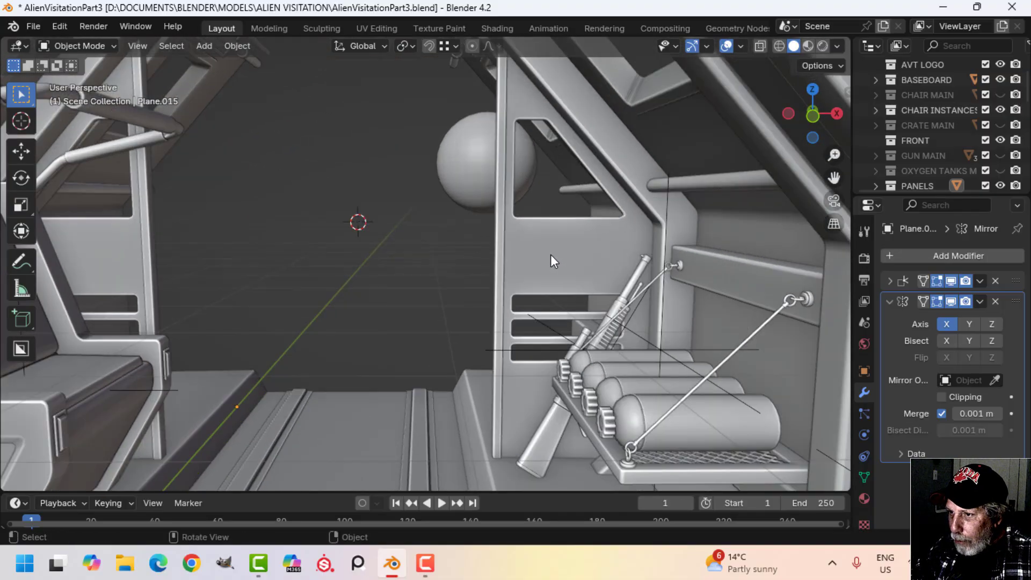
- Review the complete ship interior from the open end, including the chairs, tanks and crates, and the outer hull's side
scroll(549, 256, down, 3)
scroll(524, 273, down, 8)
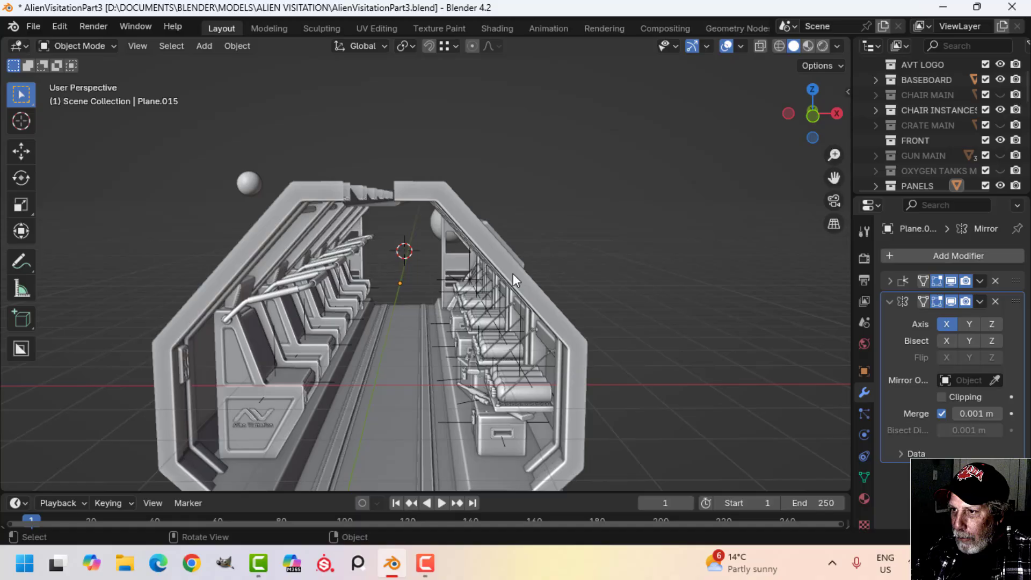
middle_drag(513, 272, 488, 257)
scroll(499, 233, up, 6)
scroll(483, 260, down, 3)
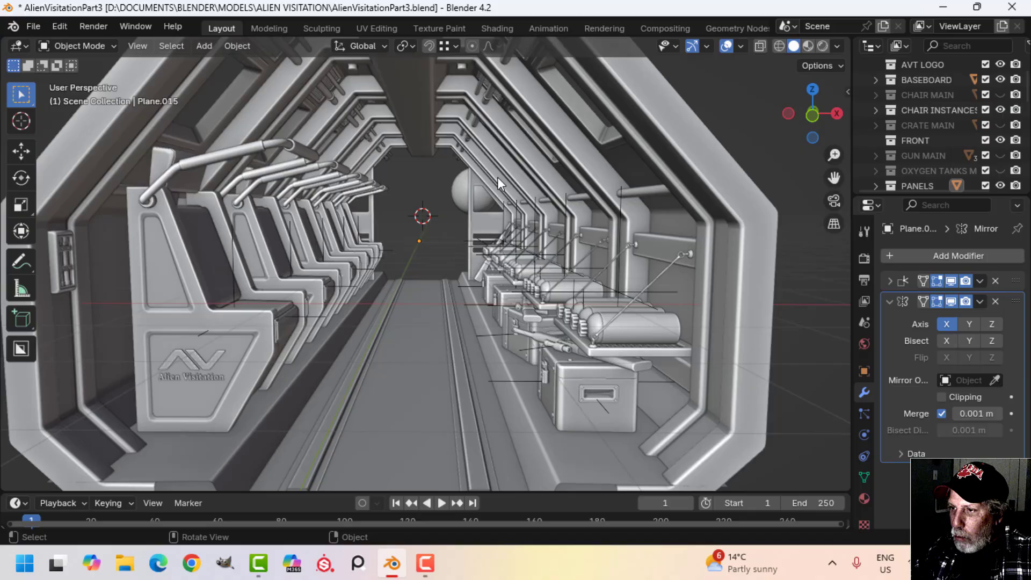
scroll(447, 265, up, 2)
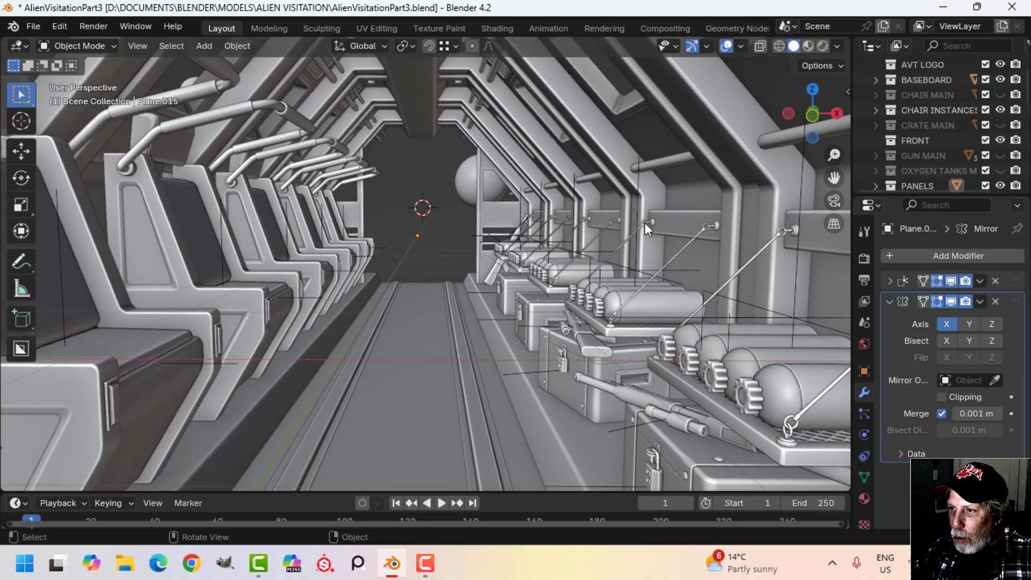
scroll(410, 267, down, 3)
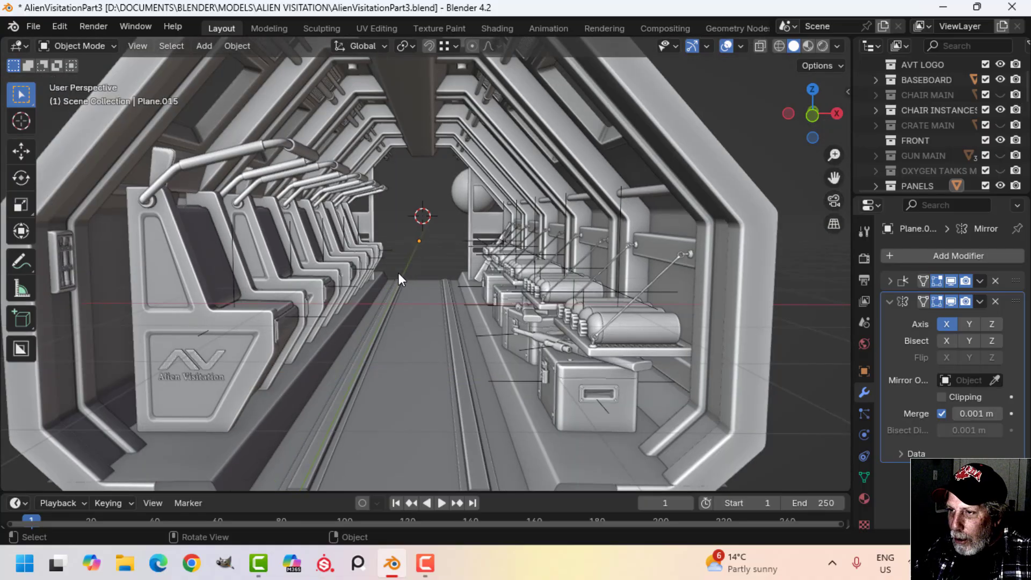
scroll(430, 263, down, 4)
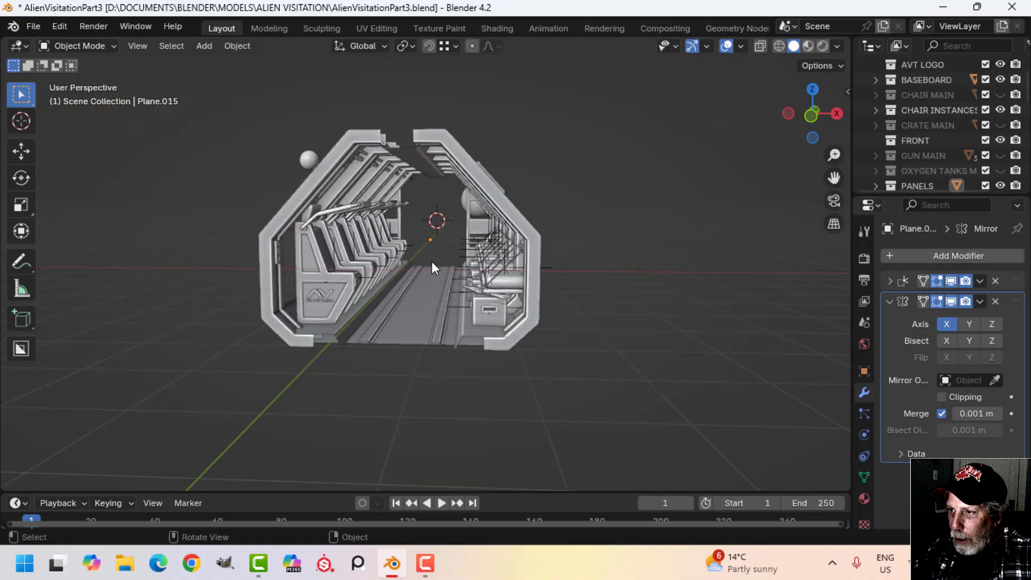
middle_drag(432, 262, 466, 273)
scroll(355, 272, up, 4)
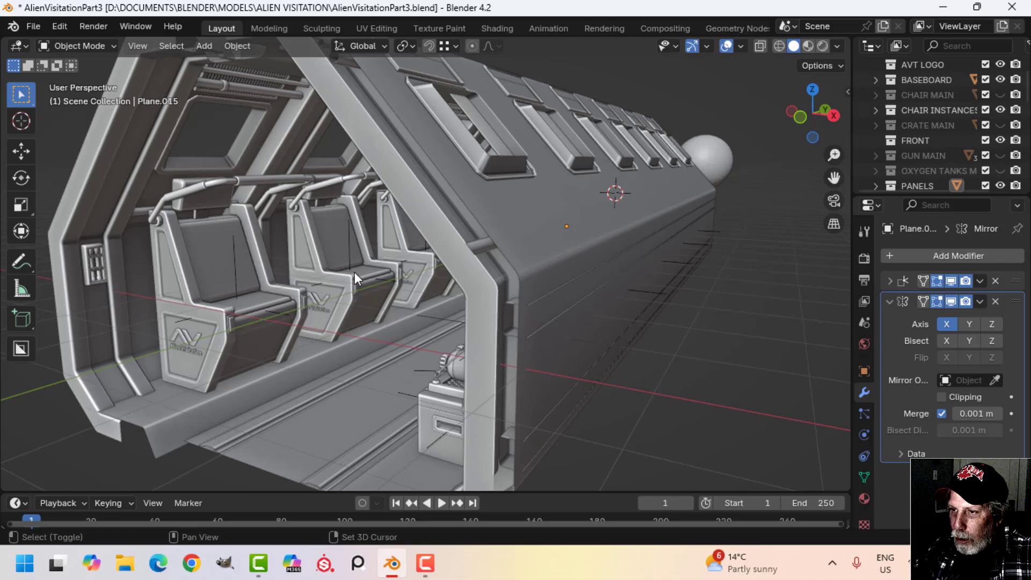
- Isolate the ship's hull shell and switch off its Mirror and Array modifiers in the viewport
middle_drag(355, 271, 453, 258)
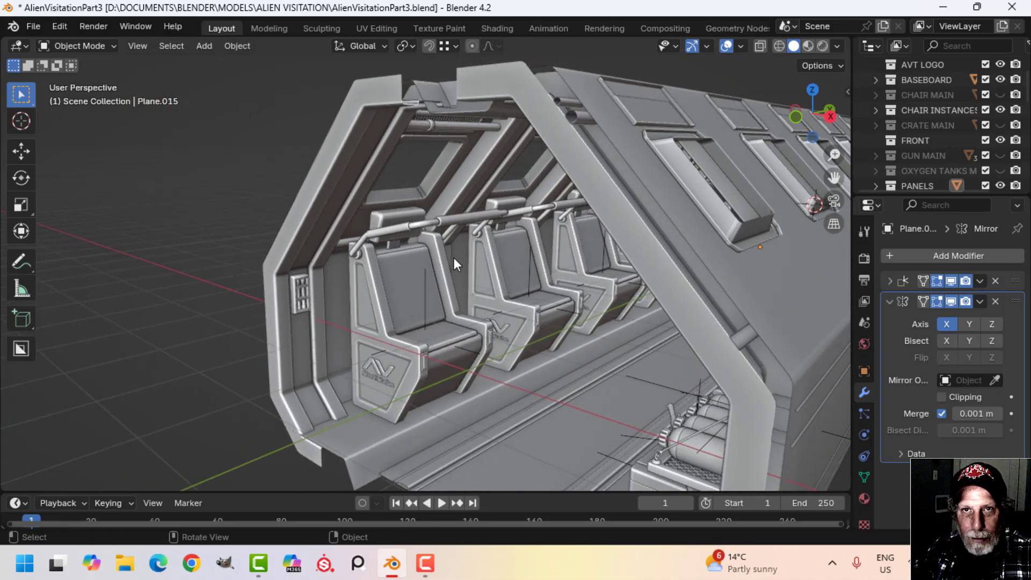
scroll(453, 257, up, 1)
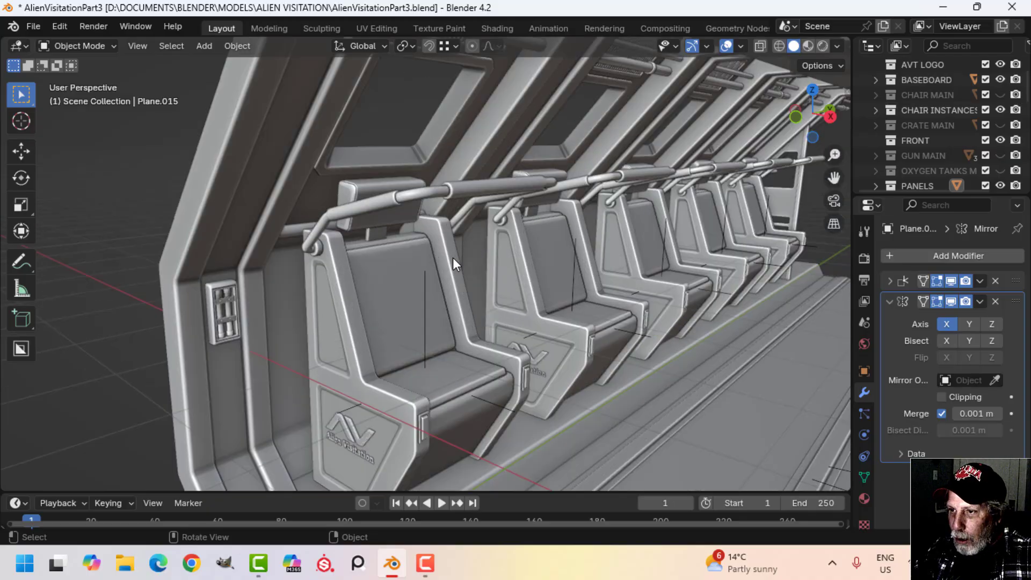
shift+middle_drag(452, 256, 401, 255)
shift+middle_drag(320, 210, 346, 214)
click(339, 211)
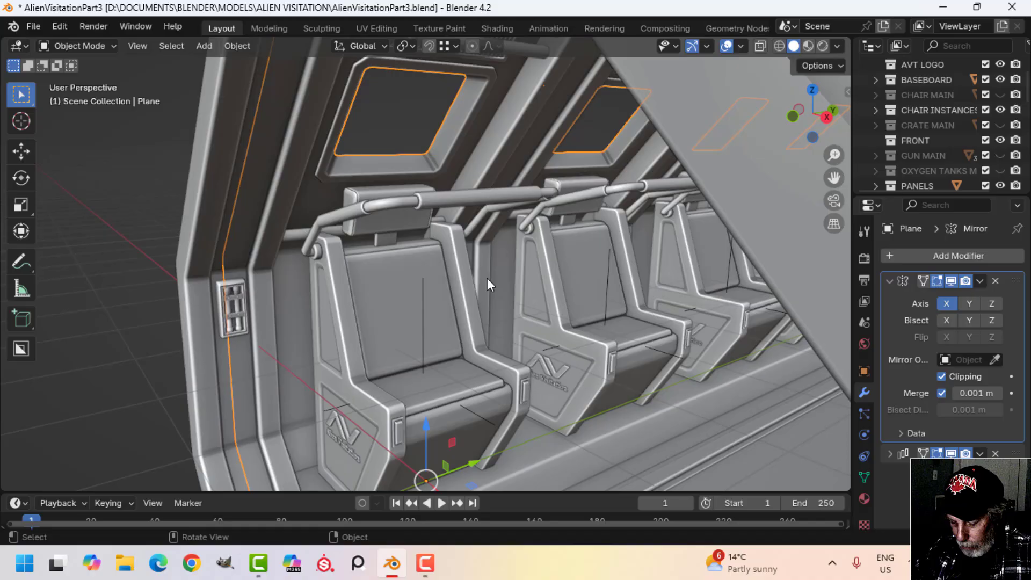
key(KP_Divide)
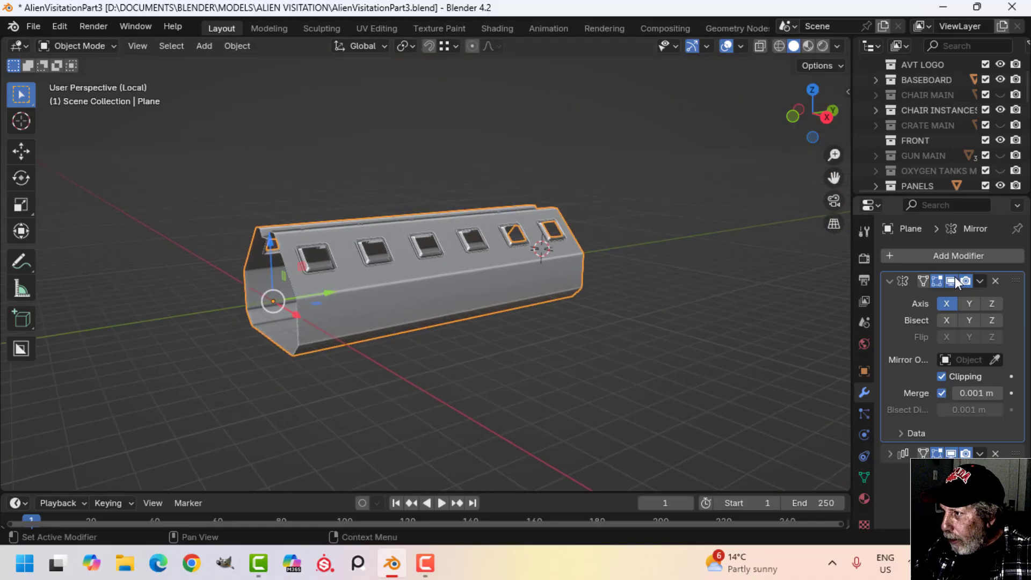
click(952, 280)
middle_drag(301, 333, 369, 246)
scroll(436, 304, up, 3)
middle_drag(436, 306, 456, 316)
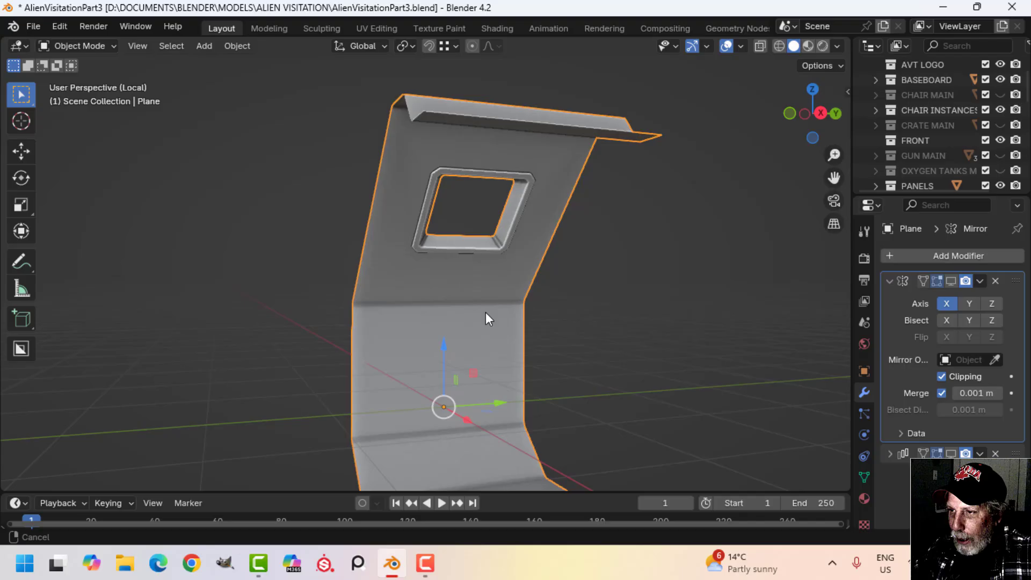
middle_drag(486, 313, 402, 290)
- Open the hull section's mesh for editing in edge select mode and turn on Screencast Keys
key(Tab)
key(2)
key(n)
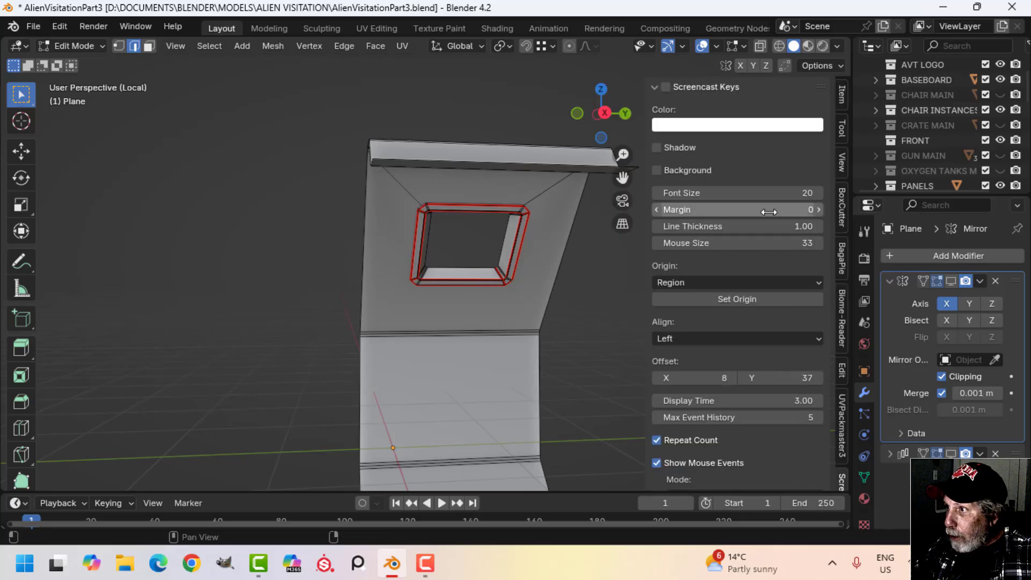
key(n)
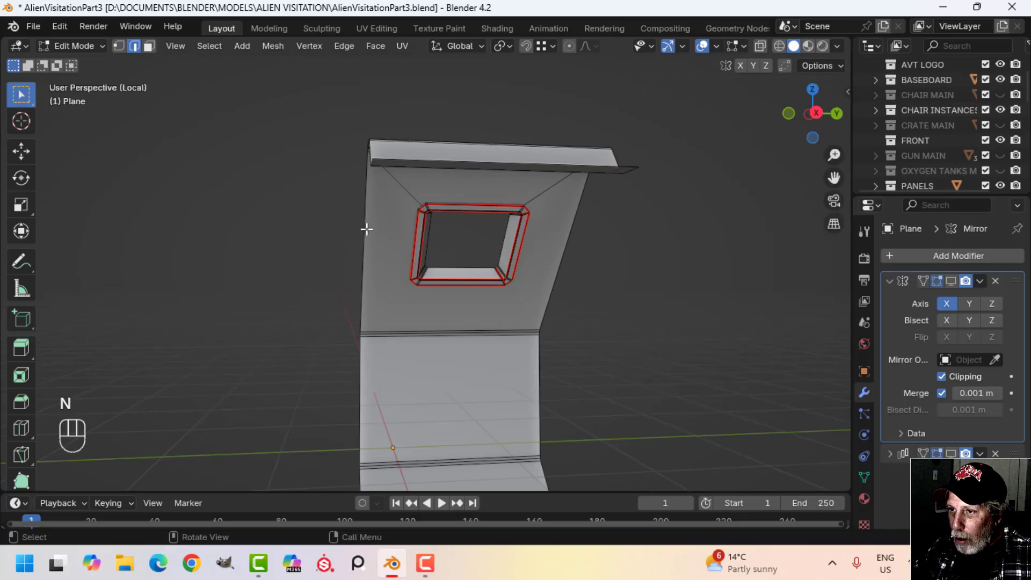
- Duplicate the hull section's front boundary edge loop outward along Y and separate it into its own object
alt+shift+click(365, 221)
scroll(364, 231, down, 2)
shift+middle_drag(341, 277, 403, 289)
key(shift+d)
key(y)
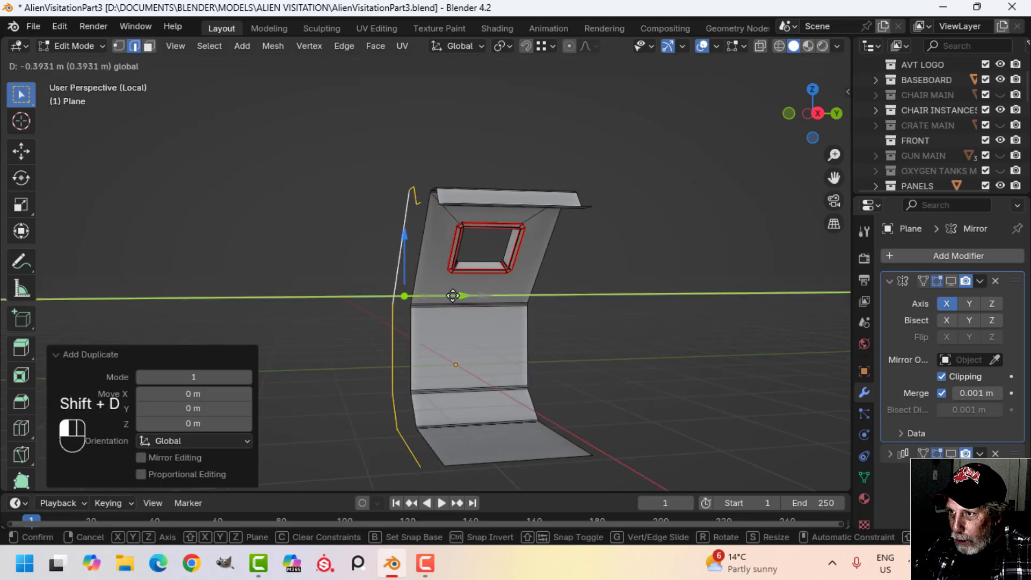
click(527, 285)
key(p)
click(527, 284)
key(Tab)
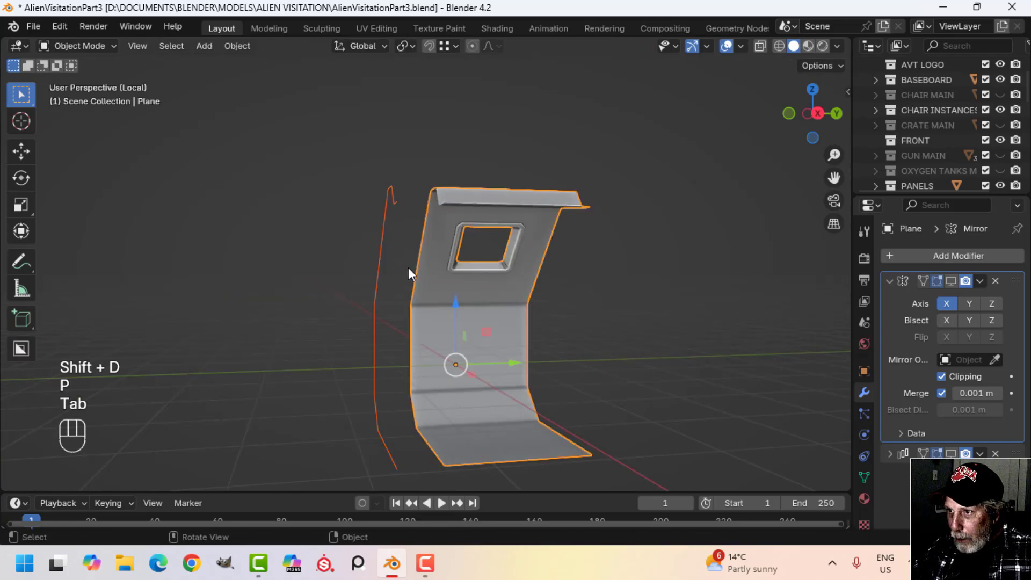
- Remove the Mirror and Array modifiers from the separated profile and turn the hull's modifiers back on in the viewport
click(381, 244)
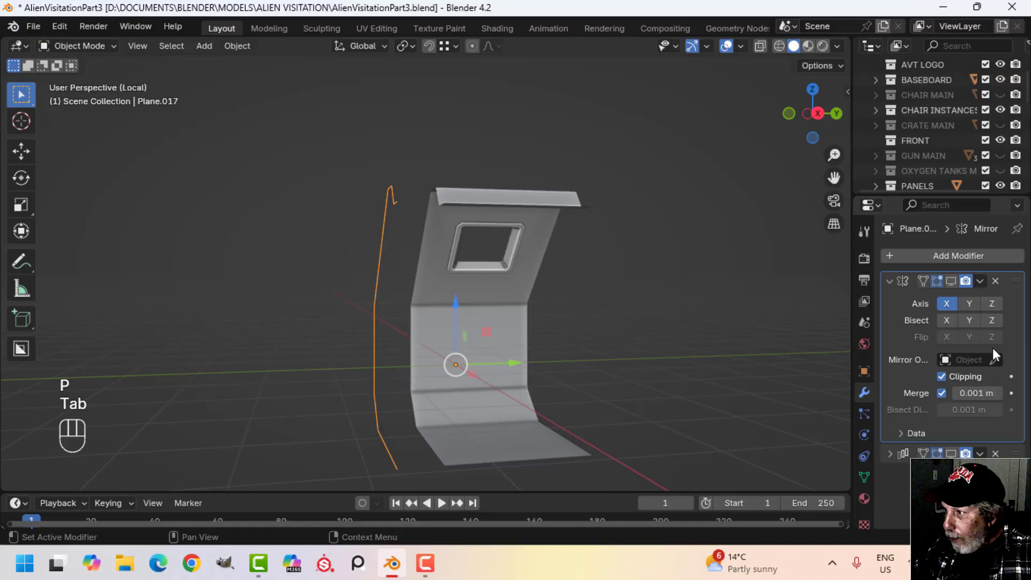
click(995, 280)
click(502, 319)
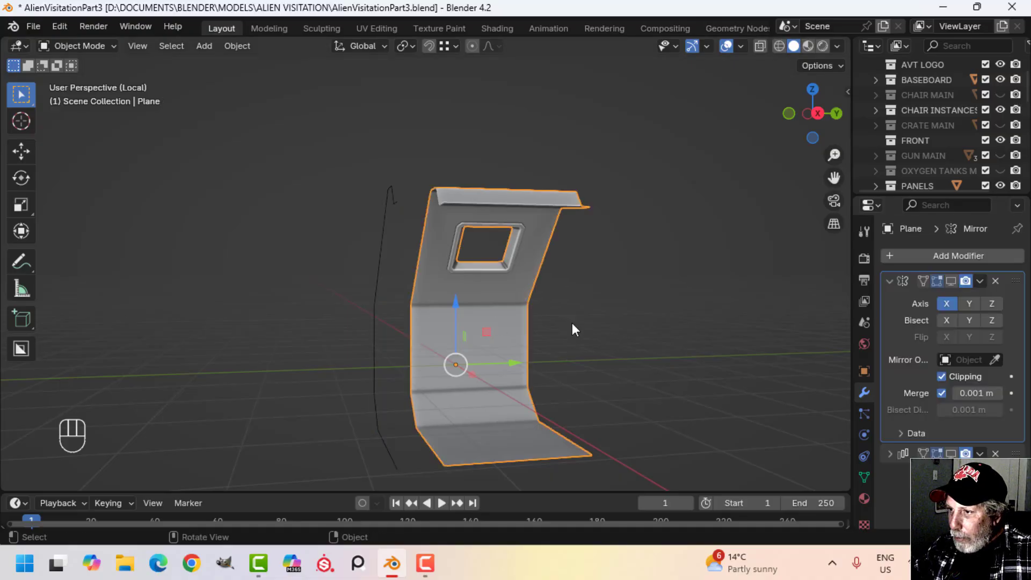
click(952, 280)
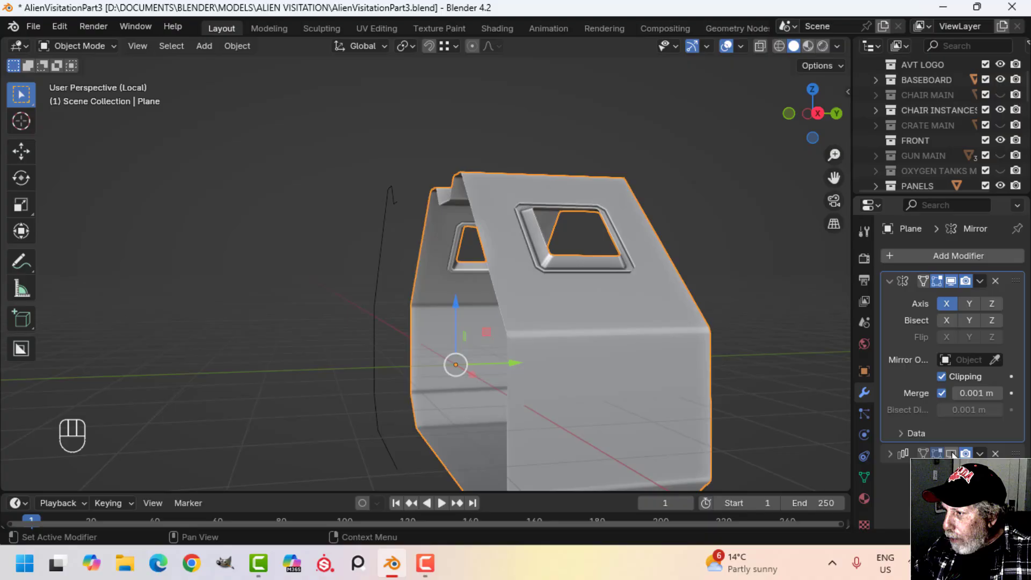
- Leave the isolated hull view to bring back the whole ship and deselect everything
click(395, 269)
scroll(398, 269, down, 3)
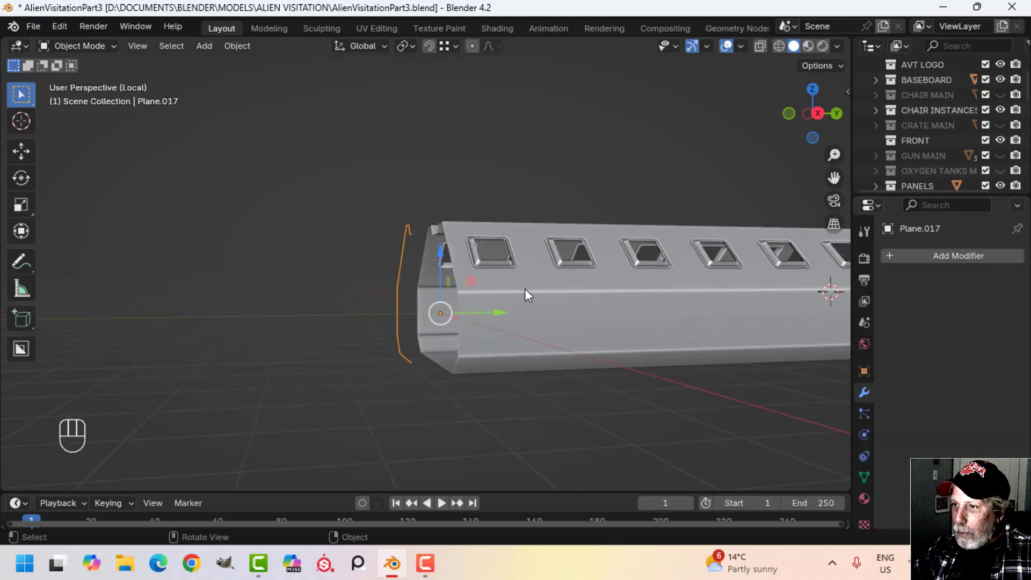
shift+middle_drag(524, 288, 446, 299)
scroll(295, 292, down, 1)
click(471, 303)
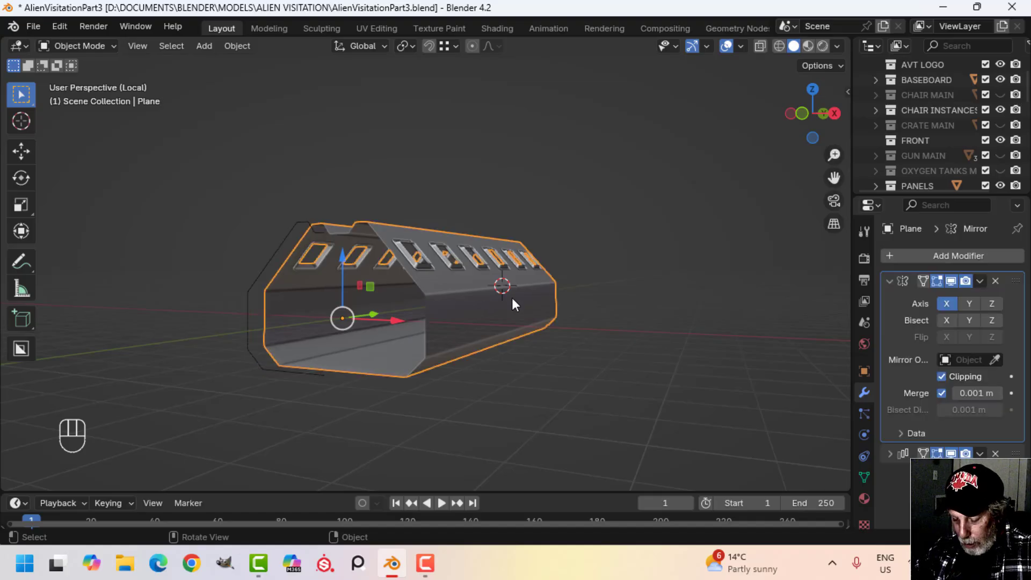
key(slash)
key(alt+a)
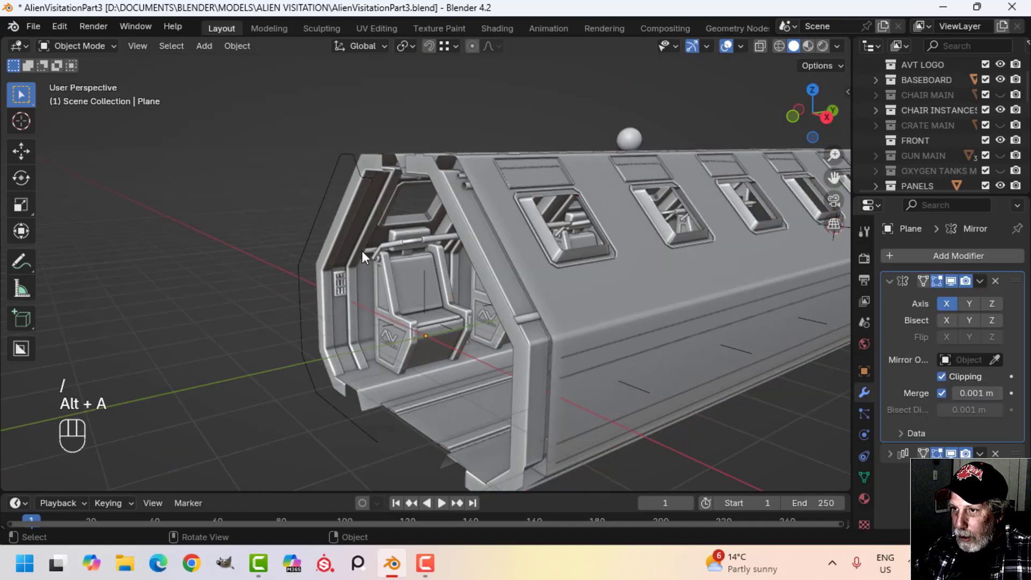
- Move the separated profile outline 17.886 m along Y, just beyond the far end of the ship
click(331, 186)
middle_drag(466, 273, 424, 282)
middle_drag(424, 282, 386, 274)
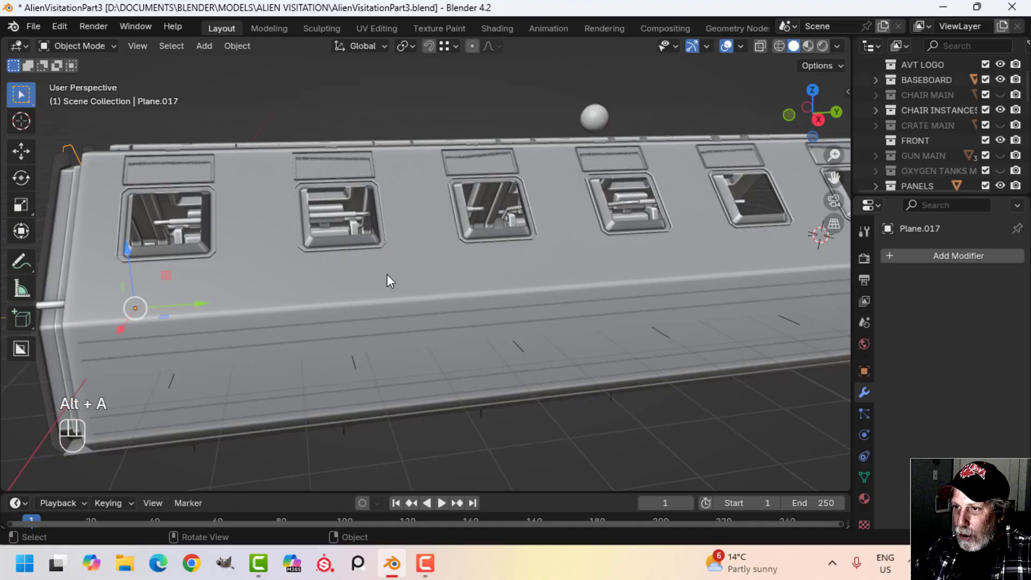
scroll(379, 281, down, 3)
drag(319, 285, 537, 278)
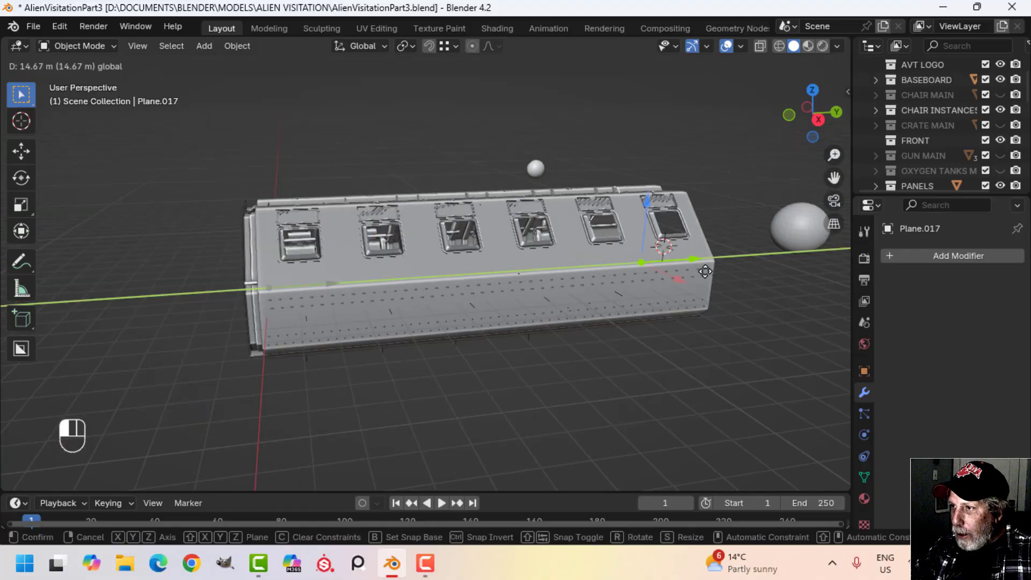
drag(705, 272, 767, 262)
middle_drag(762, 271, 395, 290)
scroll(368, 300, up, 3)
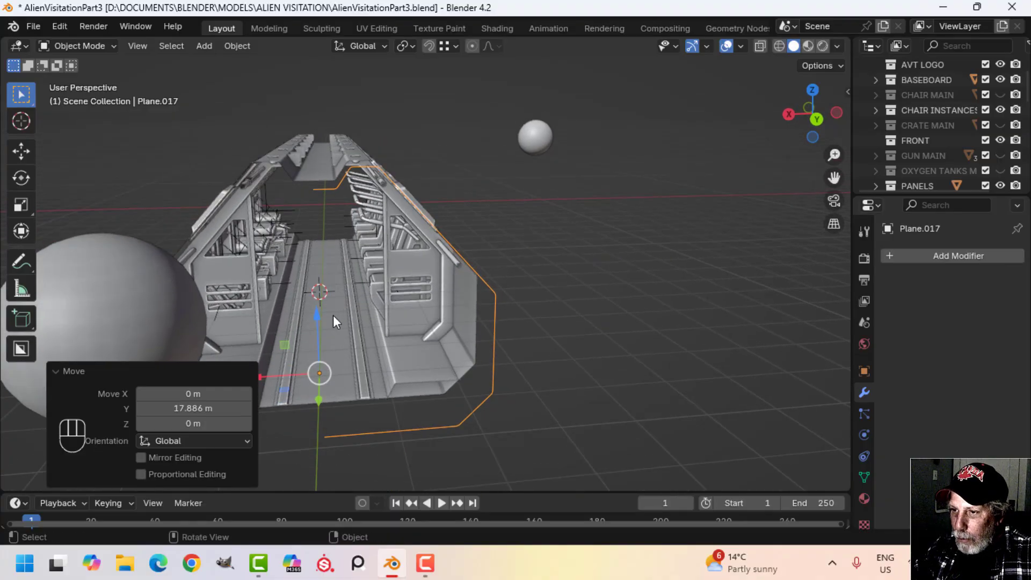
shift+middle_drag(331, 294, 541, 205)
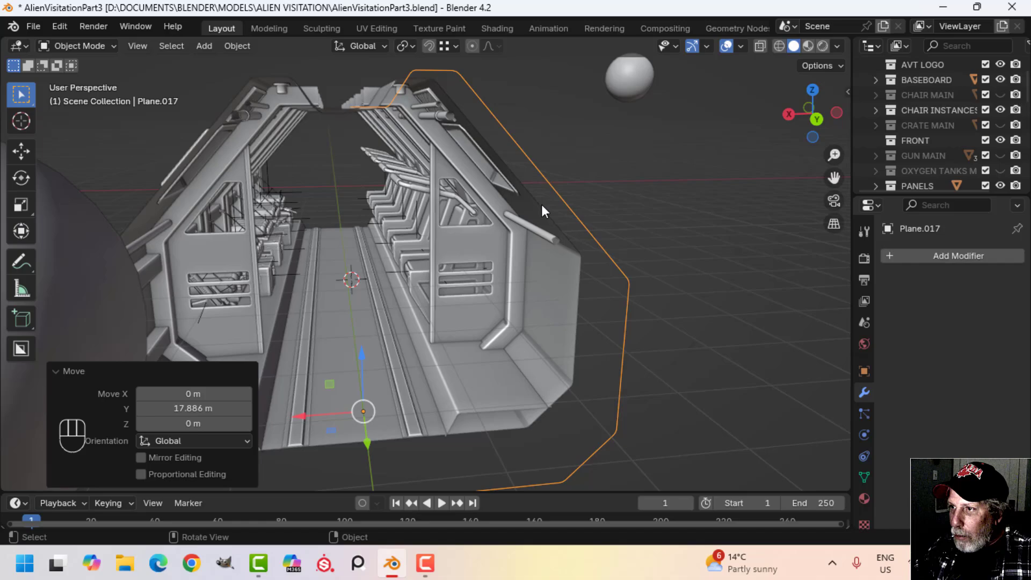
- Add an X-axis Mirror modifier to the half profile outline at the ship's far end
click(919, 255)
mouse_move(894, 255)
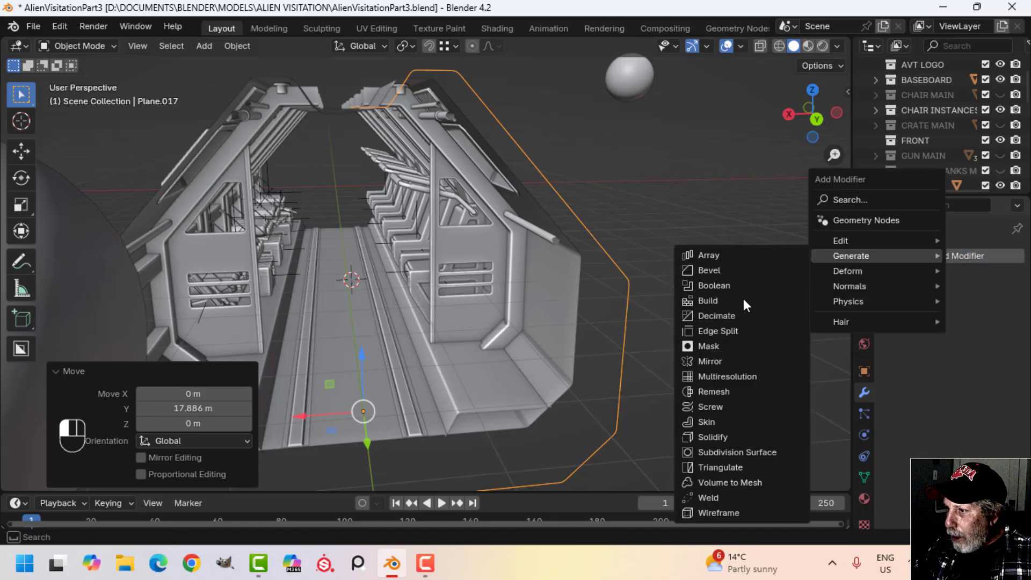
click(727, 359)
middle_drag(400, 231, 582, 253)
scroll(437, 268, down, 4)
- Isolate the mirrored profile outline and apply its Mirror modifier
key(KP_Divide)
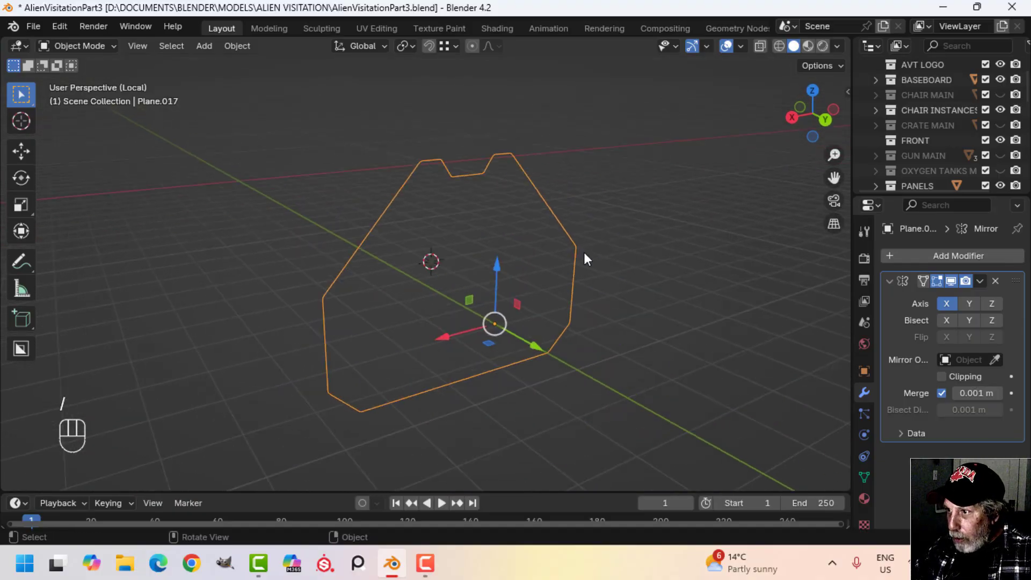
key(Tab)
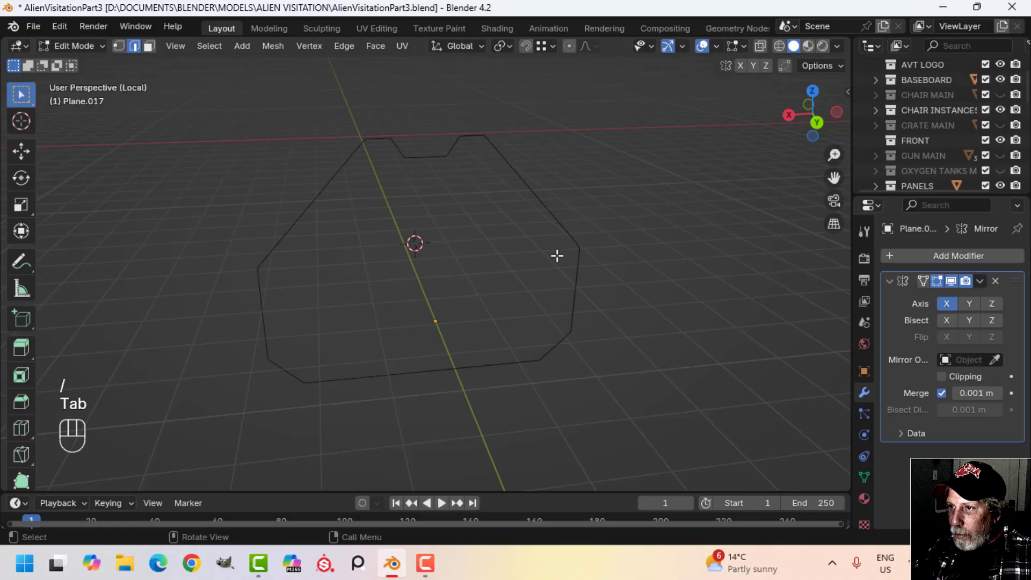
key(a)
key(Tab)
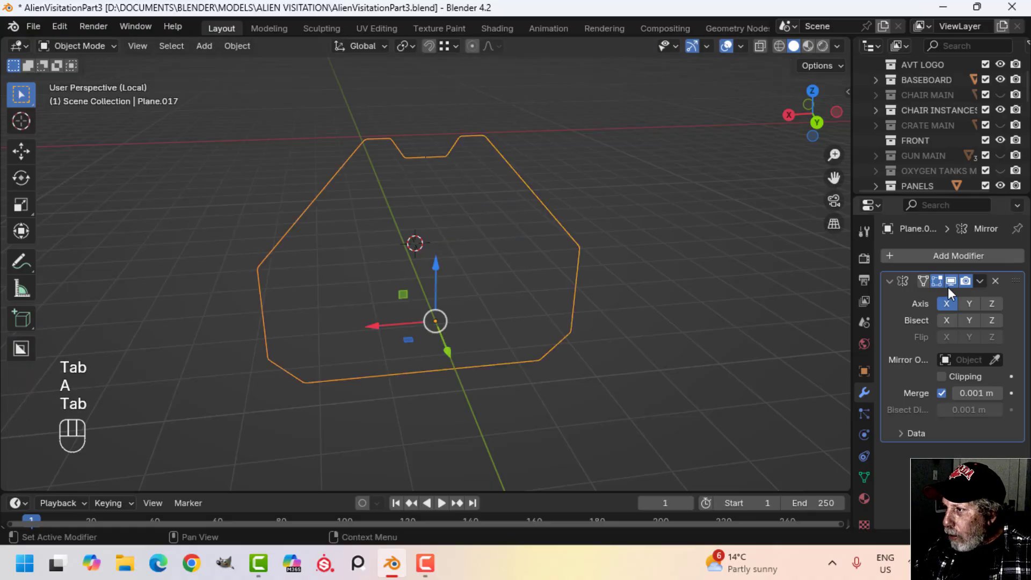
click(980, 281)
click(913, 298)
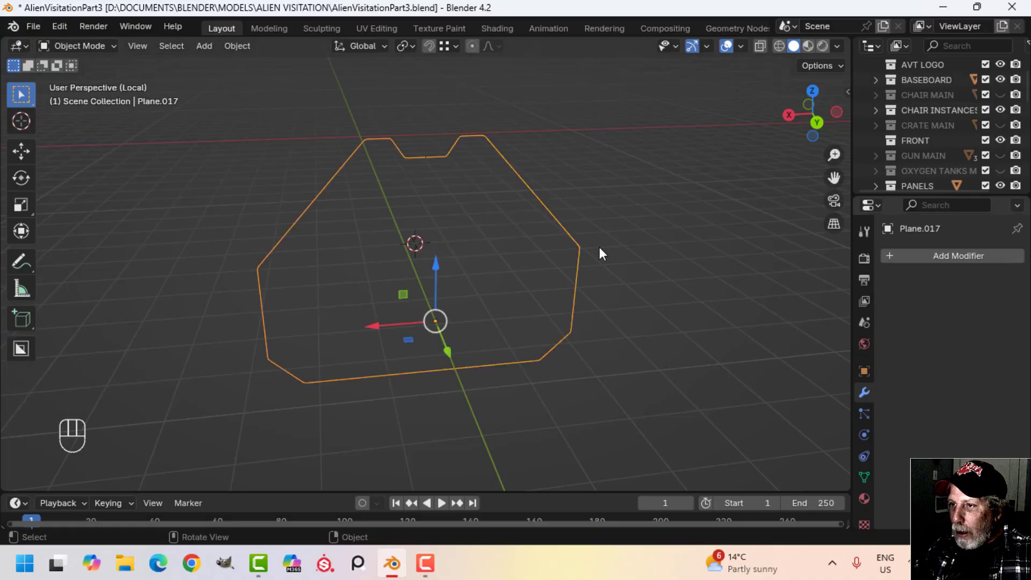
- Fill the complete closed profile outline with a single face
key(Tab)
key(a)
key(f)
middle_drag(545, 246, 551, 267)
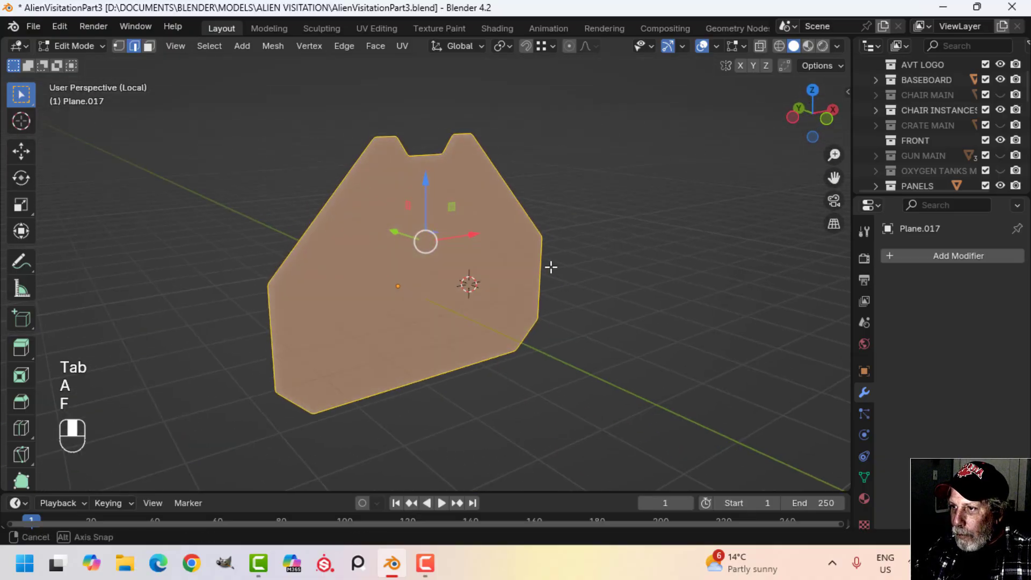
- Check the filled end panel's normals with the Face Orientation overlay and switch the overlay off again
click(716, 46)
click(662, 337)
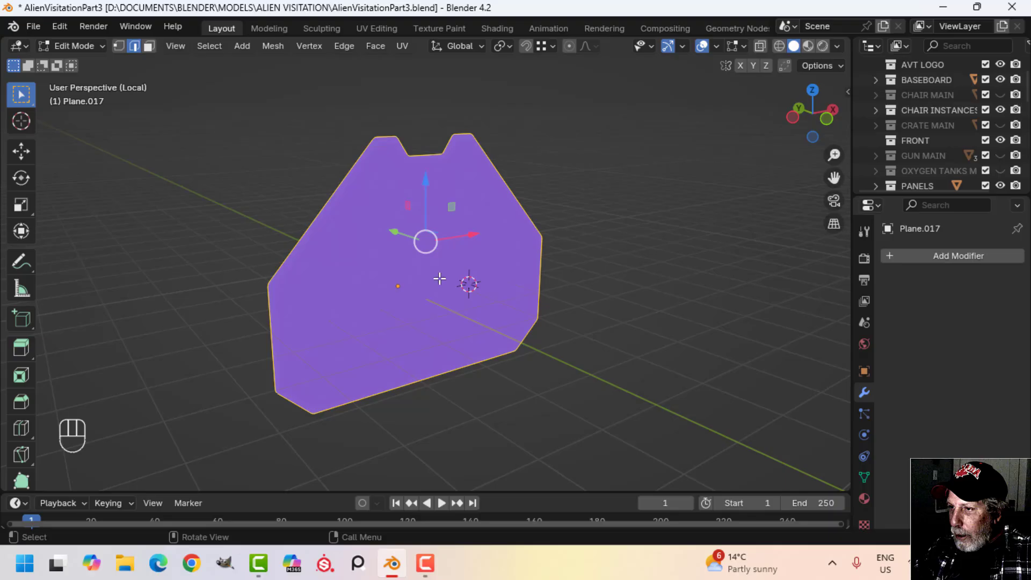
click(713, 46)
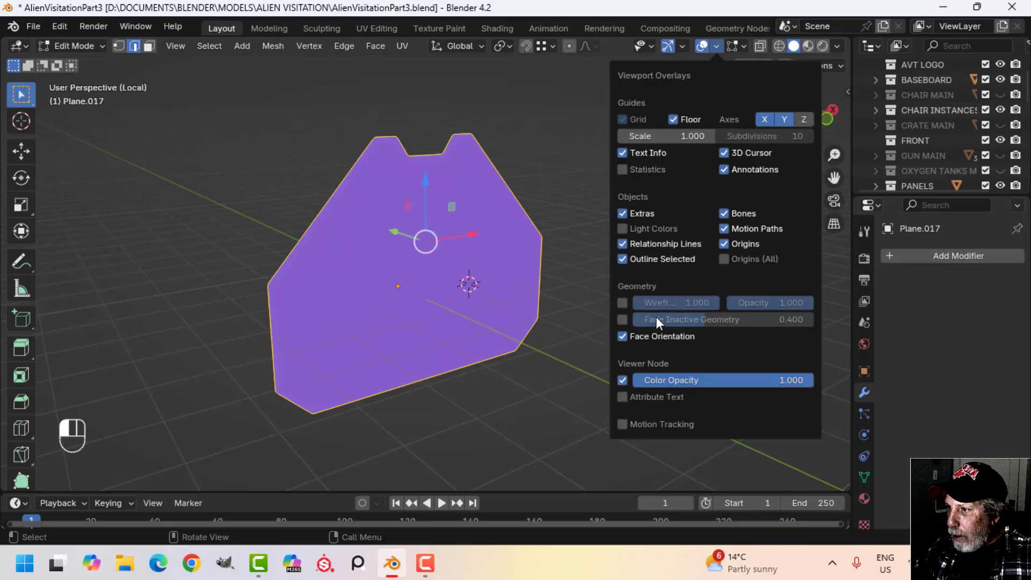
click(659, 337)
- Return to the whole ship and briefly show face orientation to compare the end panel with the interior
key(KP_Divide)
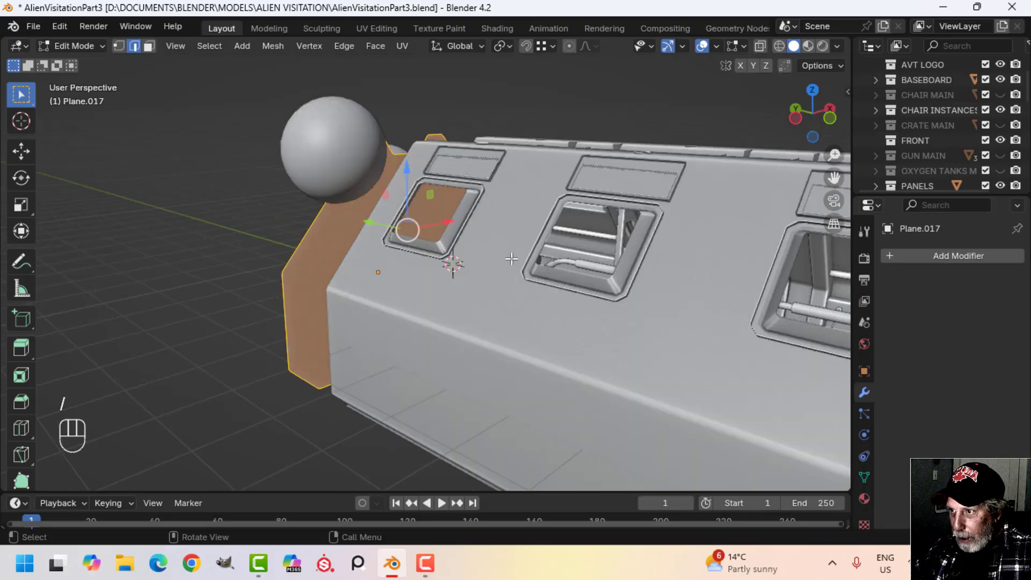
middle_drag(512, 259, 513, 292)
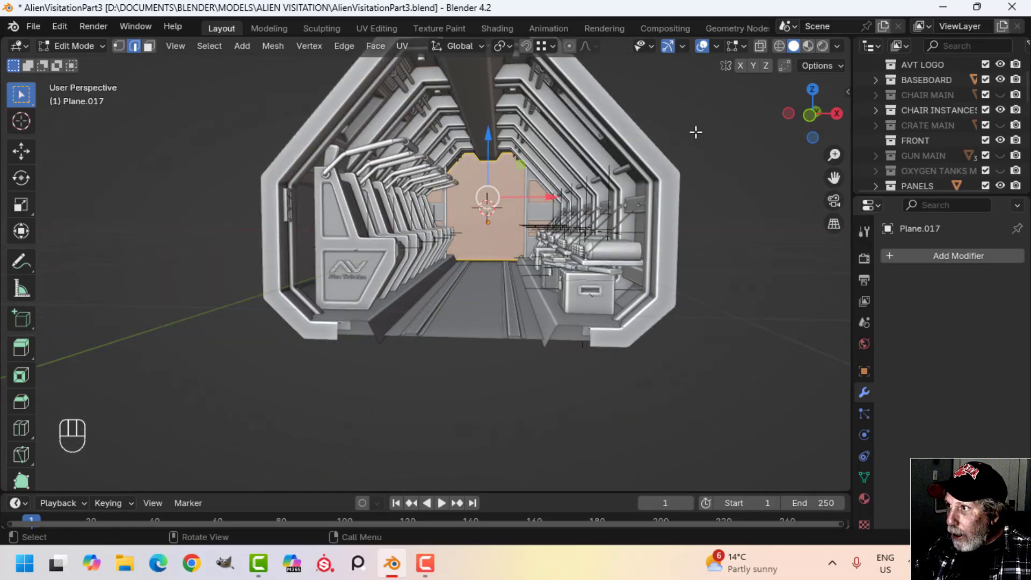
click(716, 46)
click(670, 338)
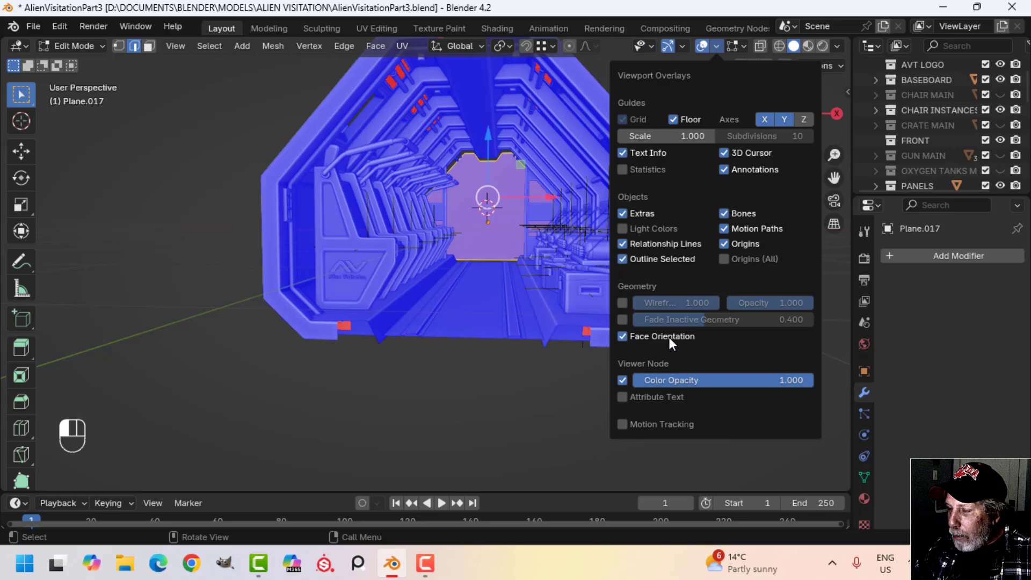
click(669, 337)
- Turn on the Face Orientation overlay, examine the aisle and outer hull with it, and return to Object Mode
shift+middle_drag(511, 290, 522, 317)
middle_drag(522, 317, 543, 341)
scroll(506, 312, up, 3)
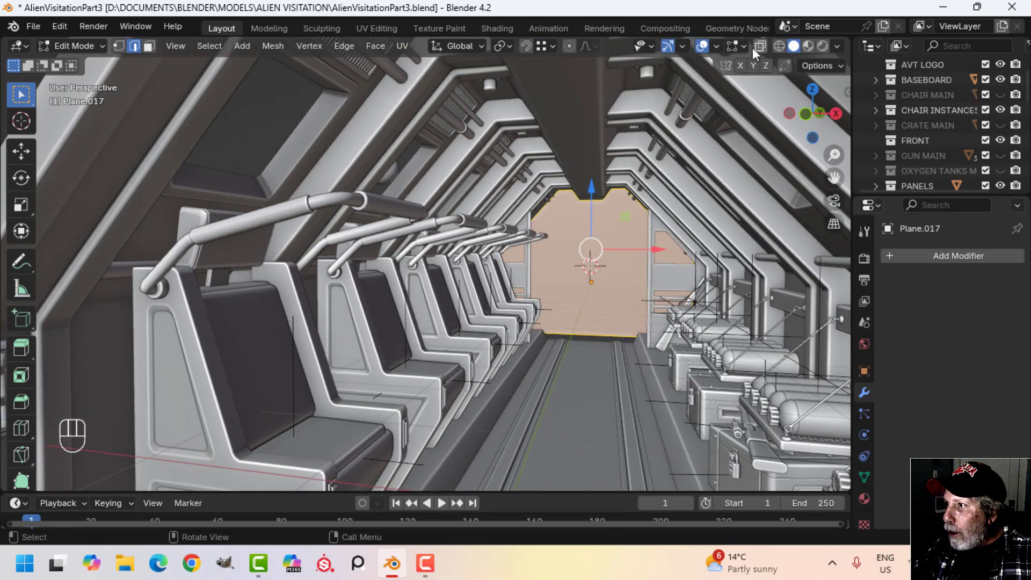
click(718, 46)
click(654, 338)
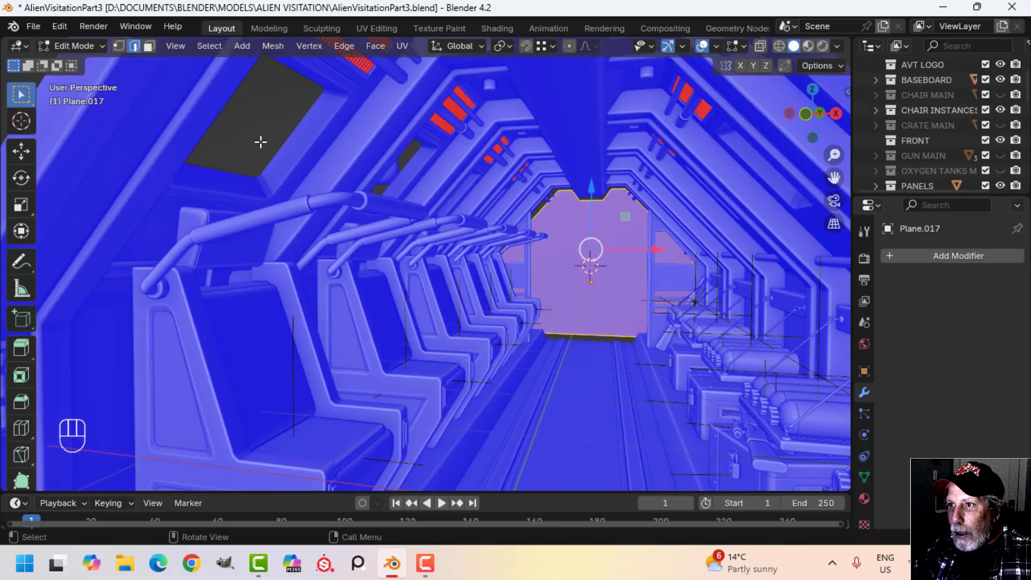
shift+middle_drag(370, 105, 394, 122)
shift+middle_drag(393, 122, 392, 148)
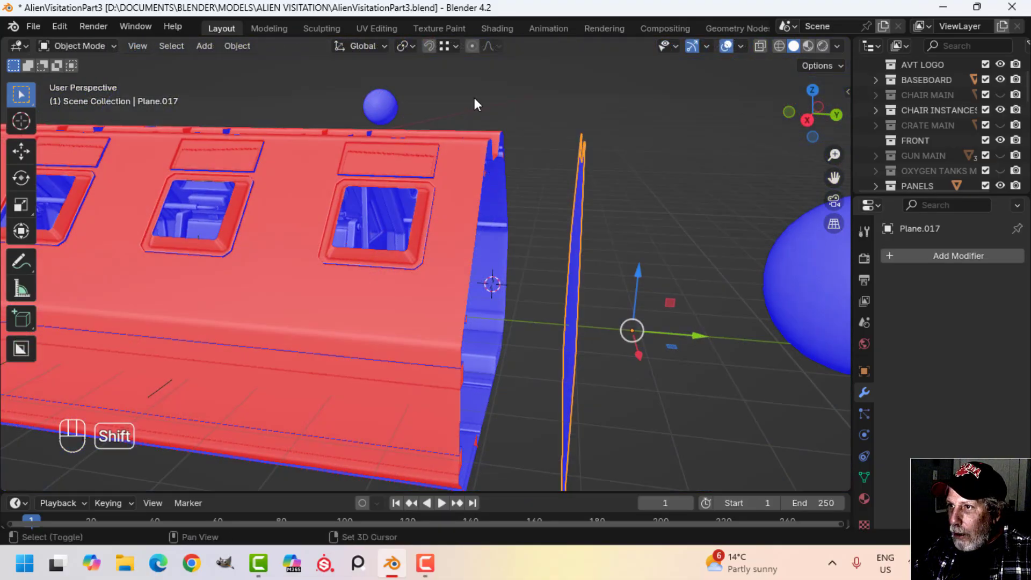
- Set the snap target to Edge and move the end panel -1.2853 m along Y onto the hull's open end
click(454, 45)
click(404, 170)
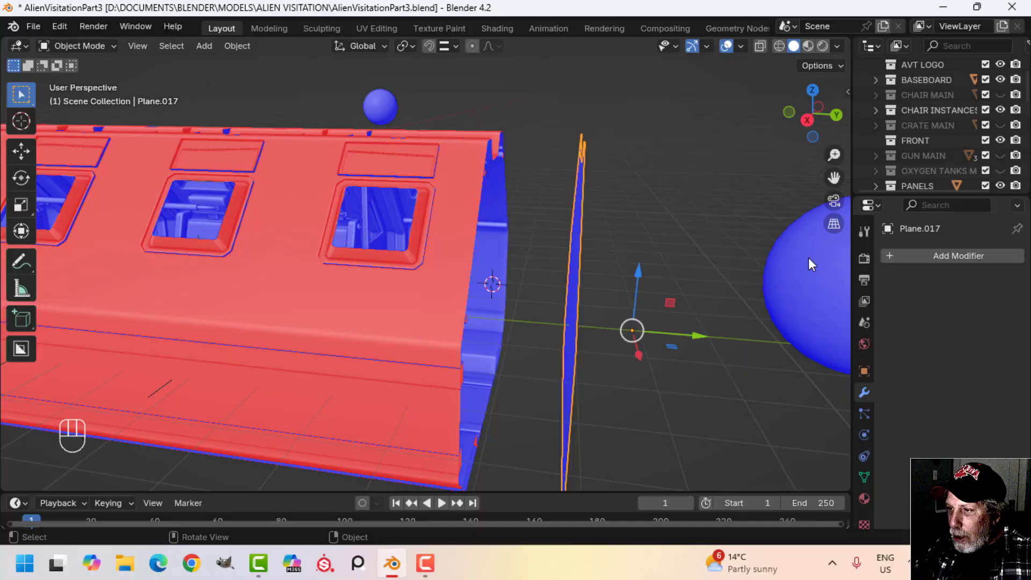
drag(713, 336, 497, 327)
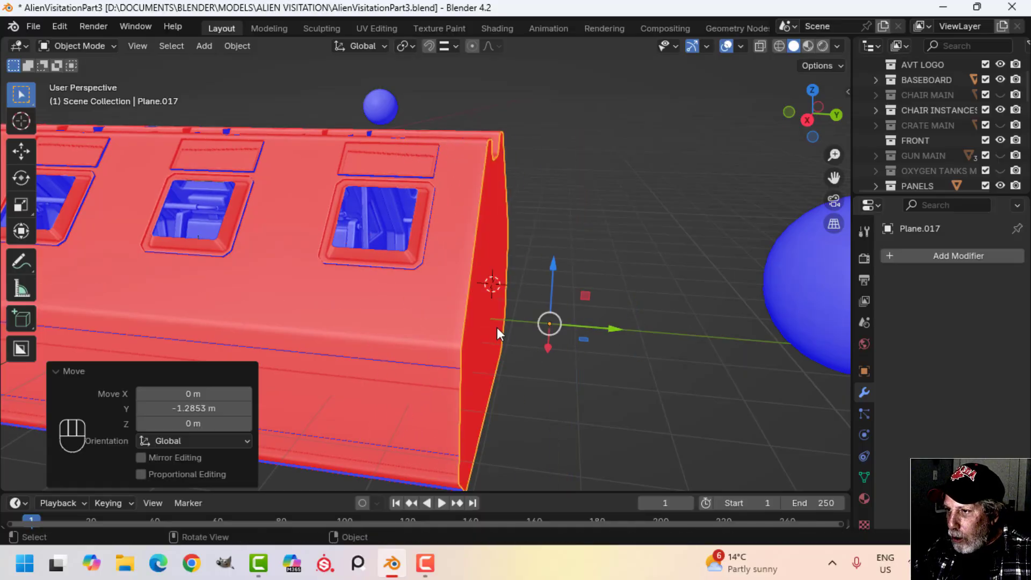
- Return to the ship's interior, switch off the Face Orientation overlay, and select the end panel at the aisle's far end
middle_drag(497, 327, 695, 114)
key(alt+a)
click(742, 45)
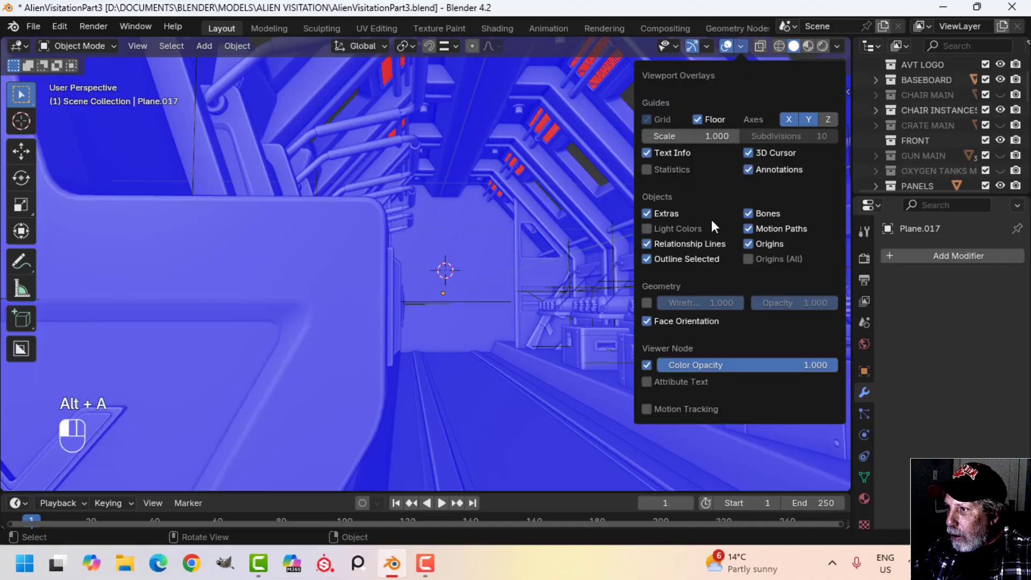
click(678, 327)
middle_drag(588, 304, 462, 231)
middle_drag(472, 245, 473, 275)
click(475, 261)
key(alt+a)
scroll(495, 266, up, 2)
click(494, 252)
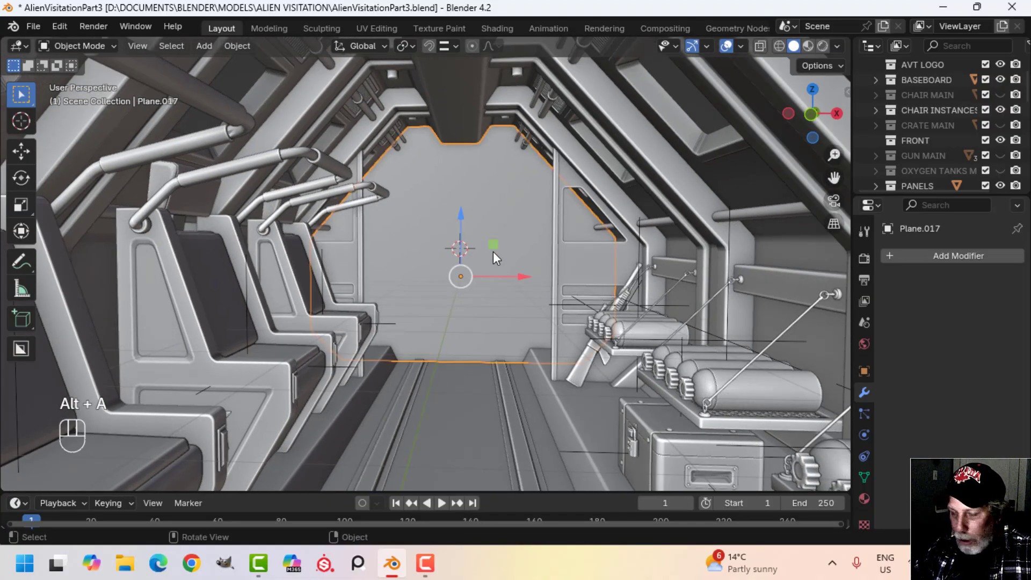
- Add a cylinder at the 3D cursor and rotate its mesh 90° about X so its caps face along the aisle
key(shift+a)
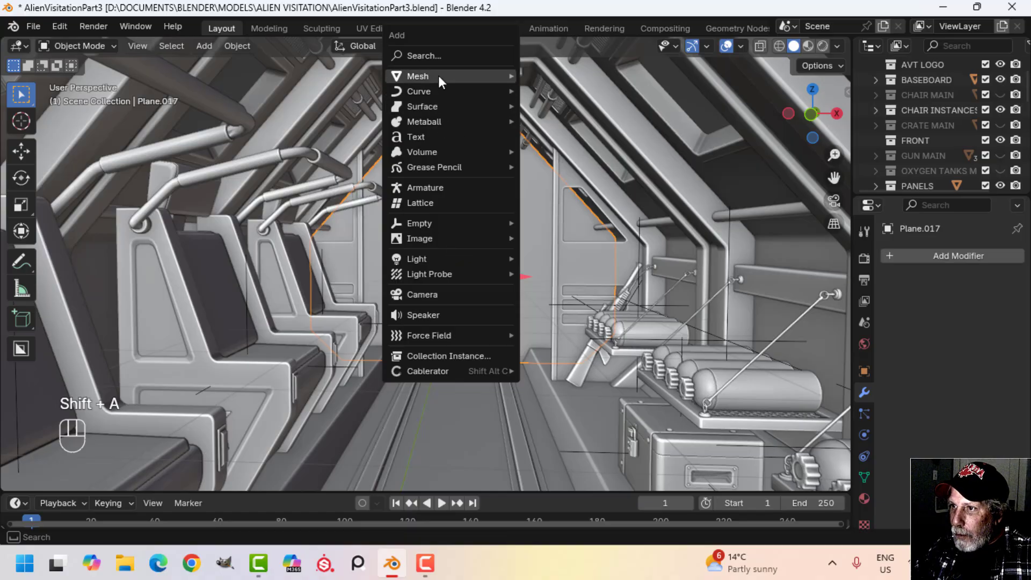
mouse_move(452, 75)
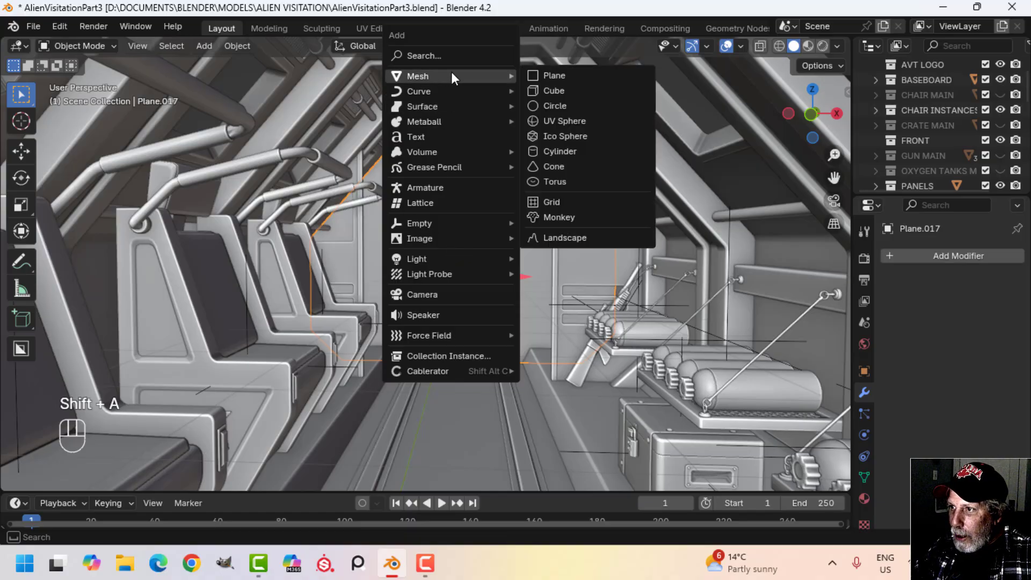
click(546, 151)
key(Tab)
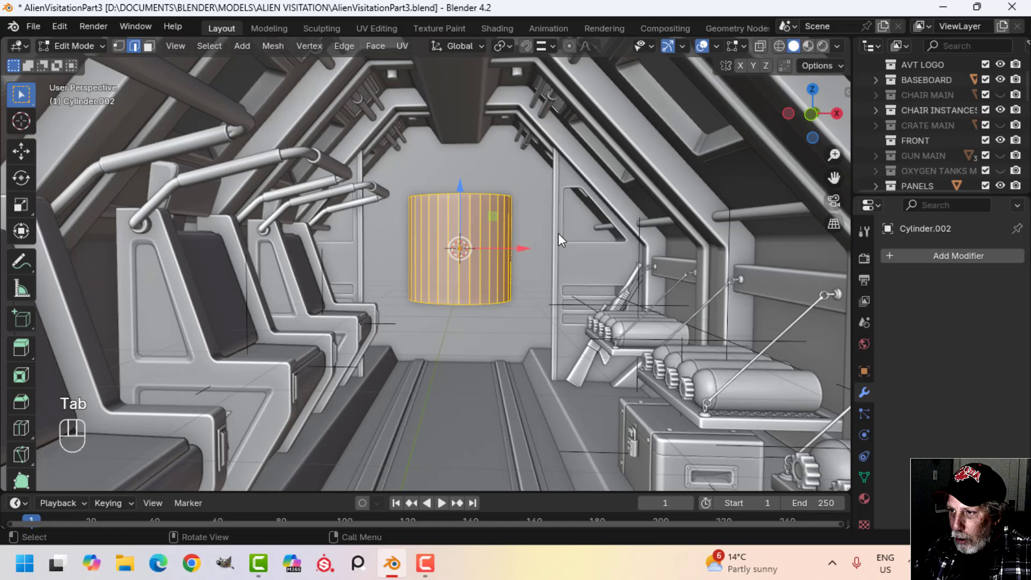
key(r)
key(x)
key(9)
key(0)
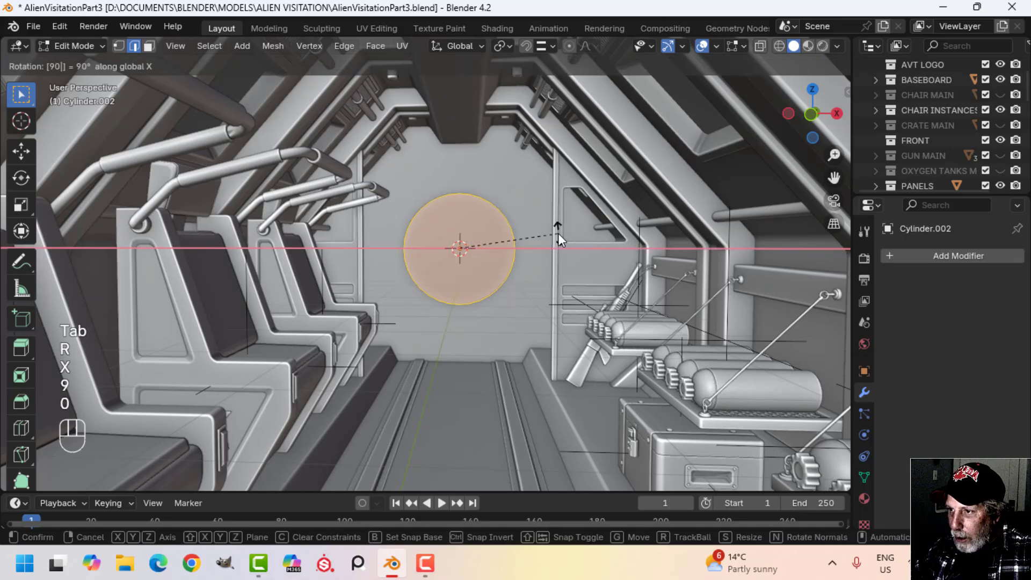
click(559, 233)
- Scale the cylinder's mesh uniformly by about 1.555 to nearly fill the end panel's height, and return to Object Mode
key(s)
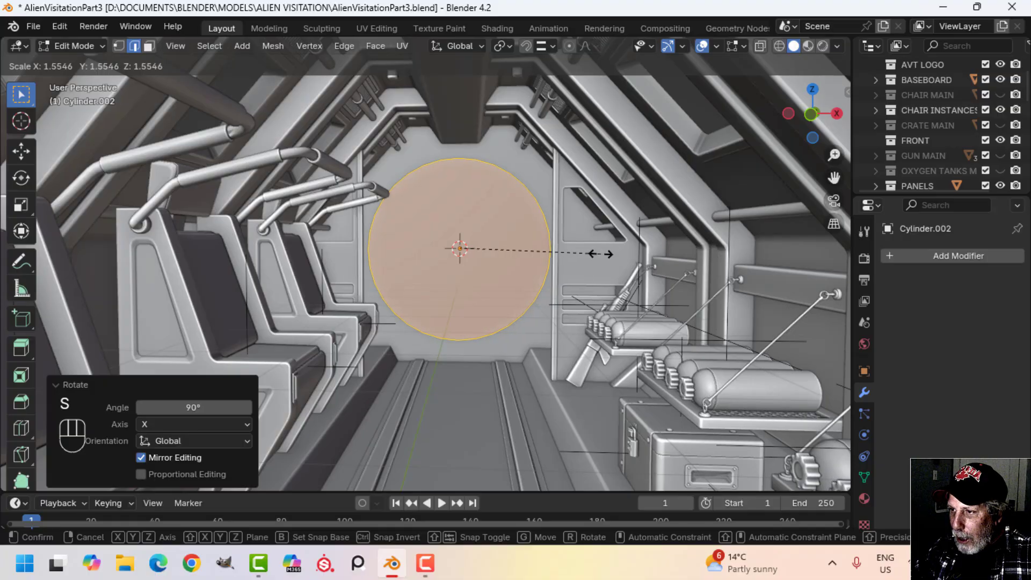
click(600, 254)
scroll(551, 252, down, 7)
mouse_move(540, 242)
middle_down()
mouse_move(487, 269)
mouse_move(574, 228)
mouse_move(526, 253)
middle_up()
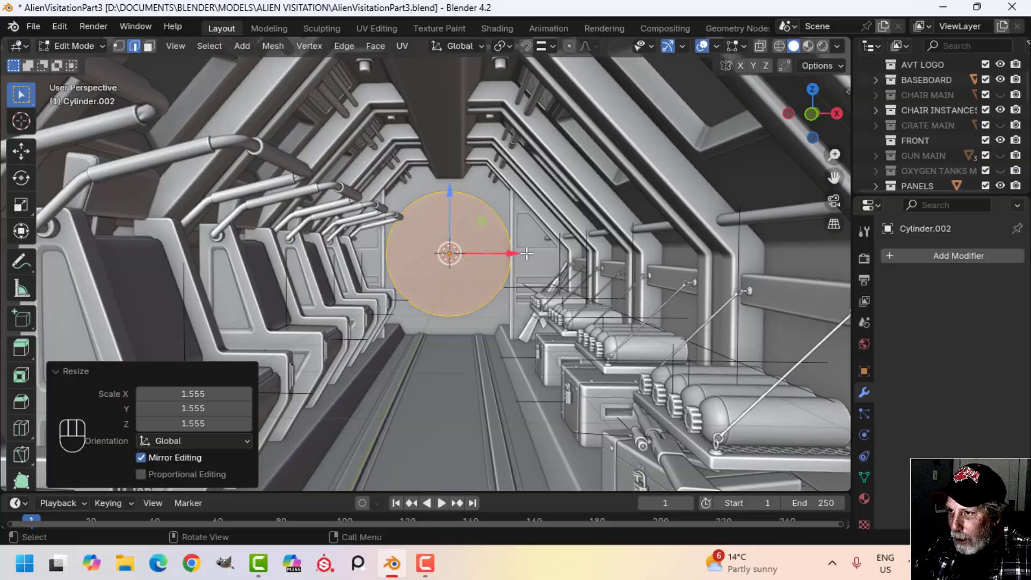
key(Tab)
- Isolate the cylinder and end panel in local view and check their normals with the Face Orientation overlay
shift+click(500, 198)
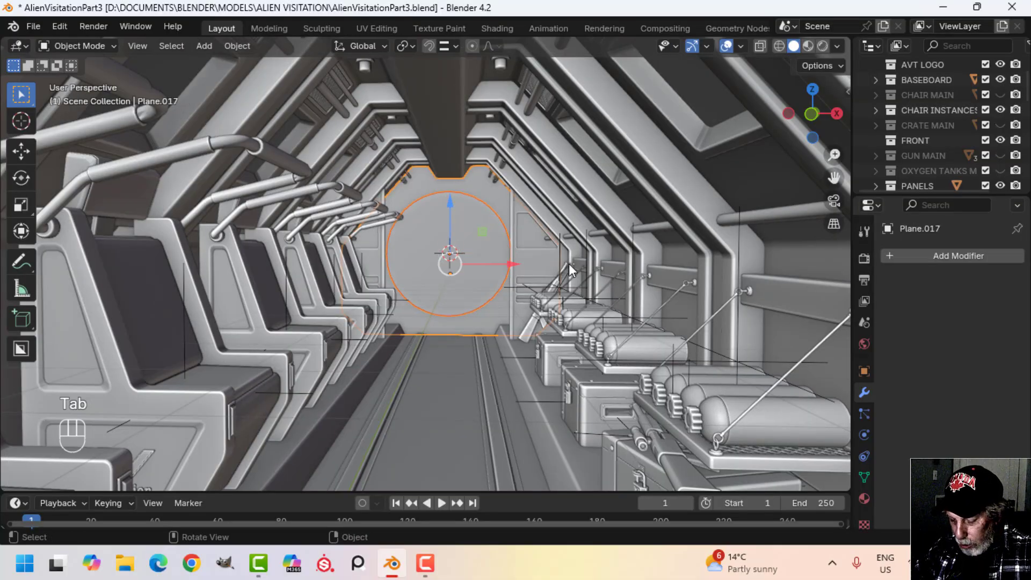
key(KP_Divide)
middle_drag(568, 264, 556, 292)
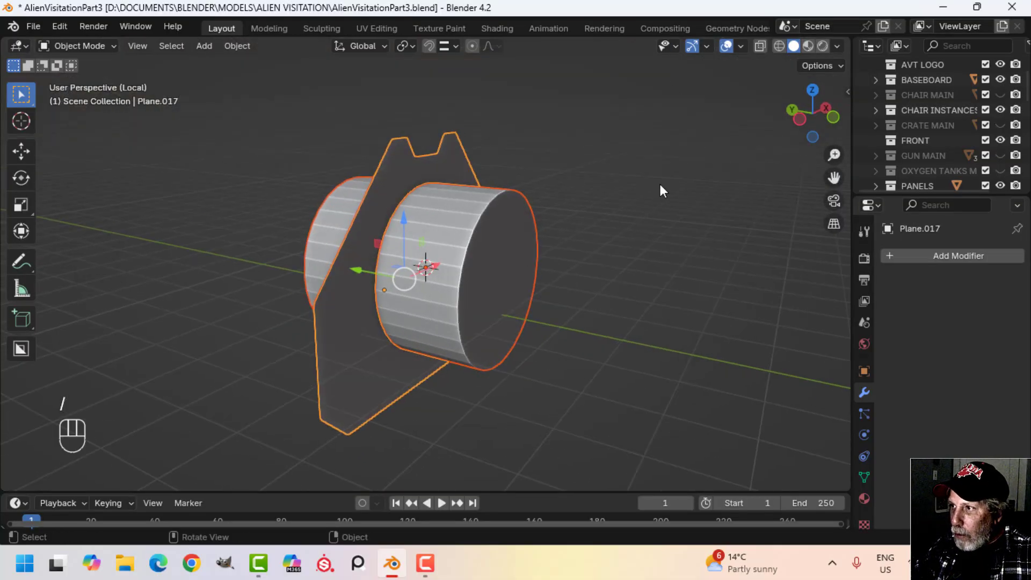
click(740, 46)
click(682, 318)
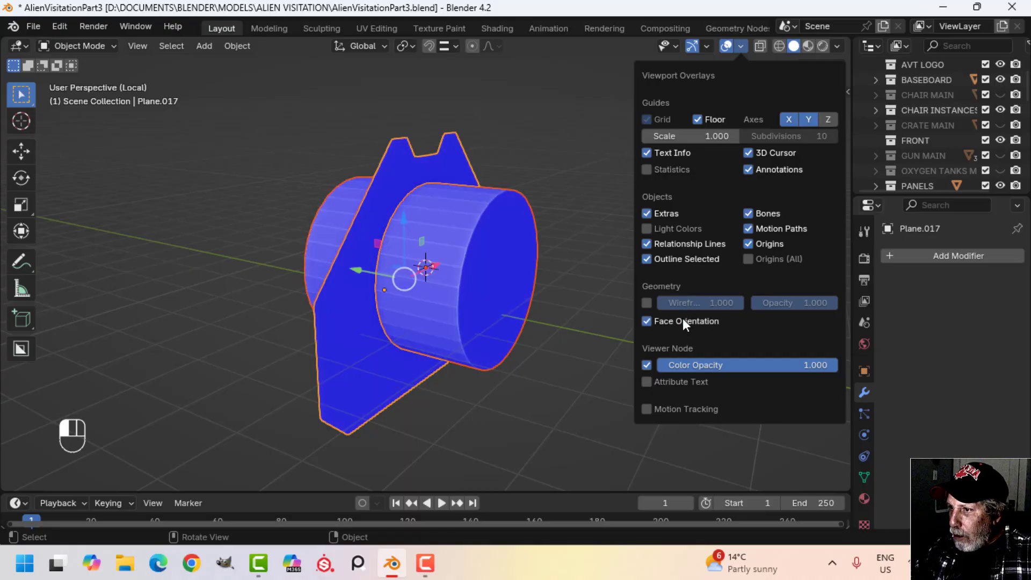
click(682, 318)
key(alt+a)
mouse_move(529, 274)
shift+middle_down()
mouse_move(523, 269)
mouse_move(561, 276)
mouse_move(537, 278)
shift+middle_up()
- Cut a round opening through the end panel with a Boolean Difference modifier using the cylinder, and apply the modifier
click(442, 189)
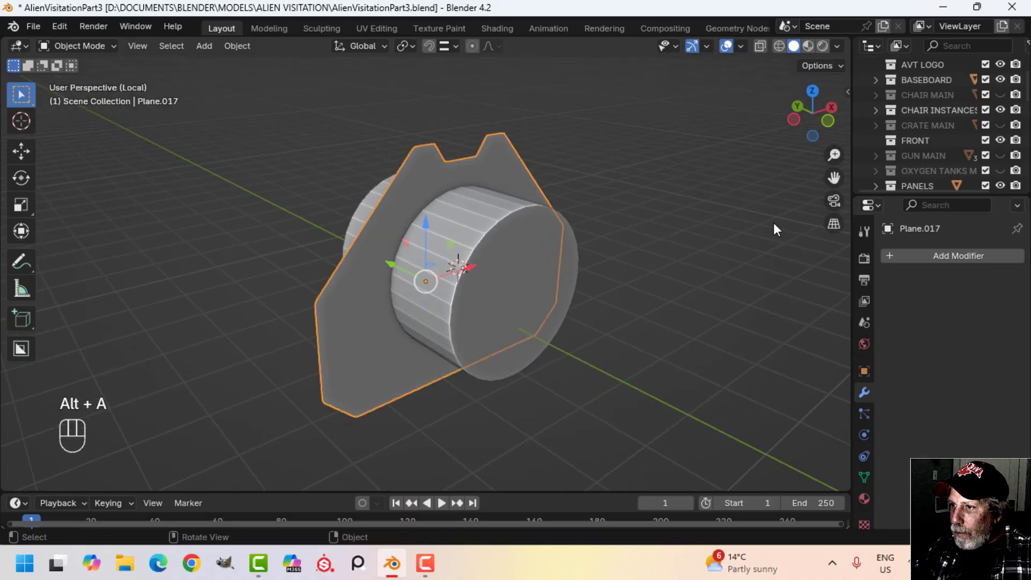
click(923, 256)
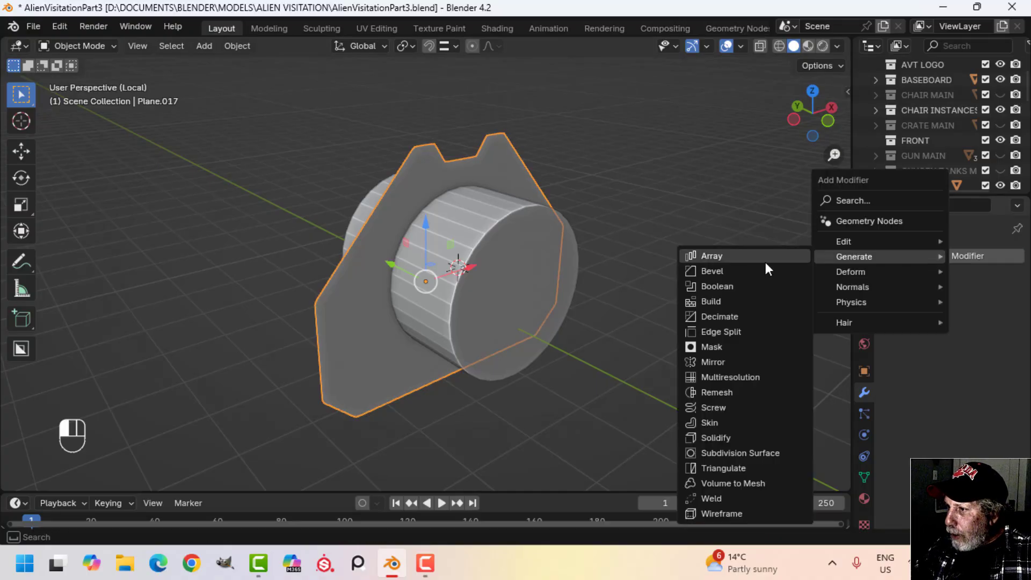
click(749, 282)
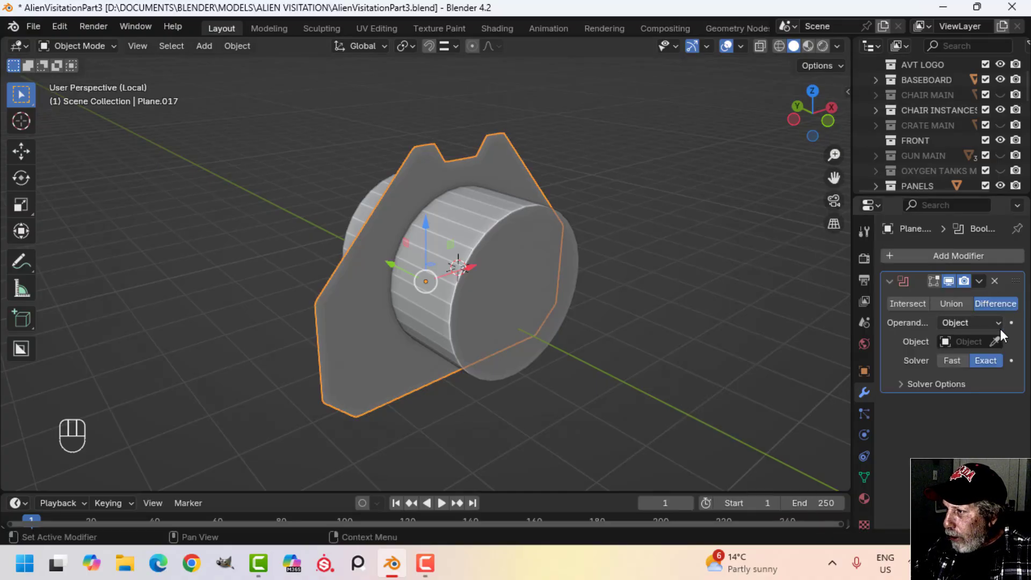
click(499, 254)
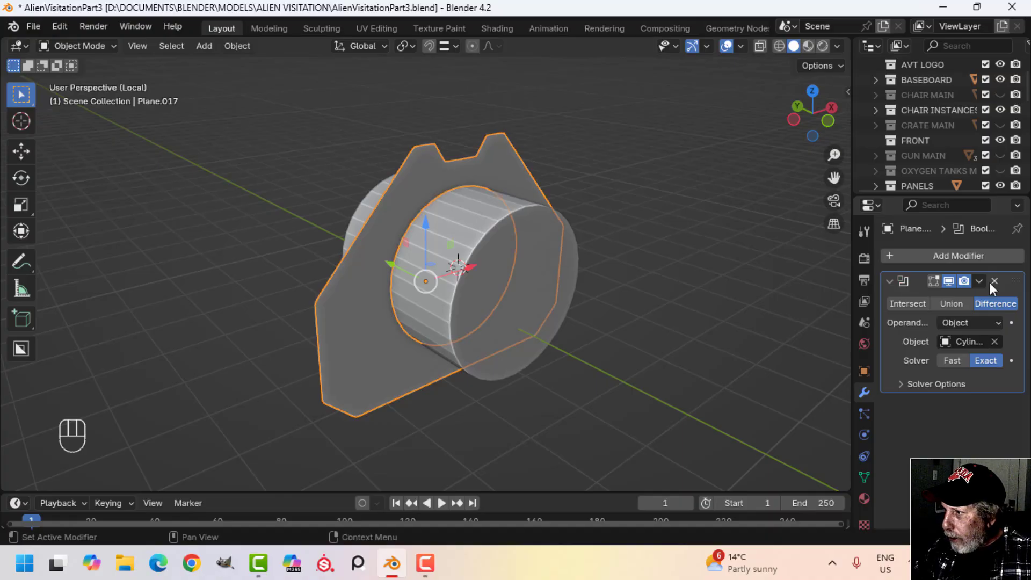
click(980, 281)
click(910, 297)
- Temporarily hide the cylinder to inspect the round opening in the panel, and bring it back
click(486, 290)
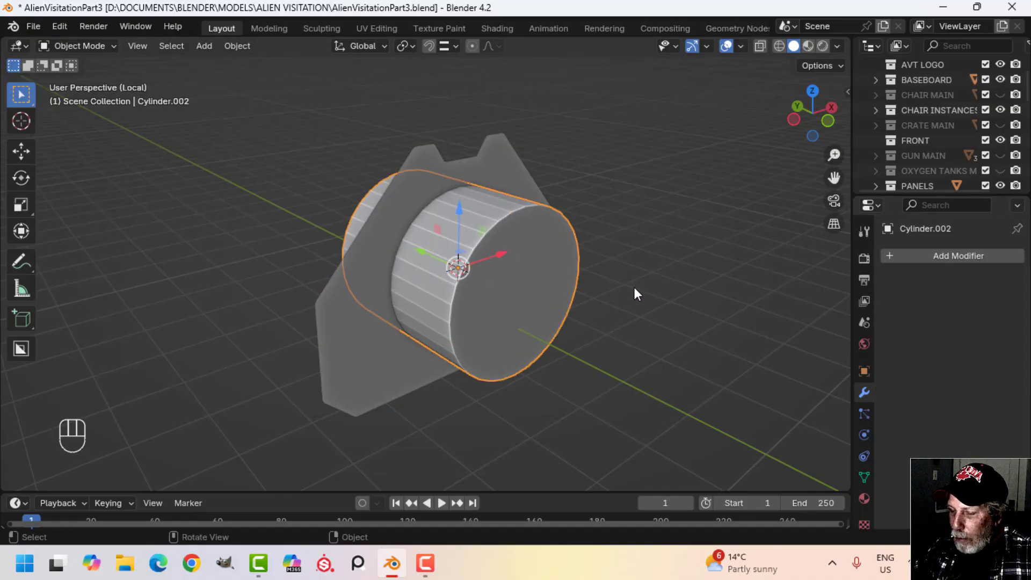
middle_drag(635, 293, 556, 278)
key(h)
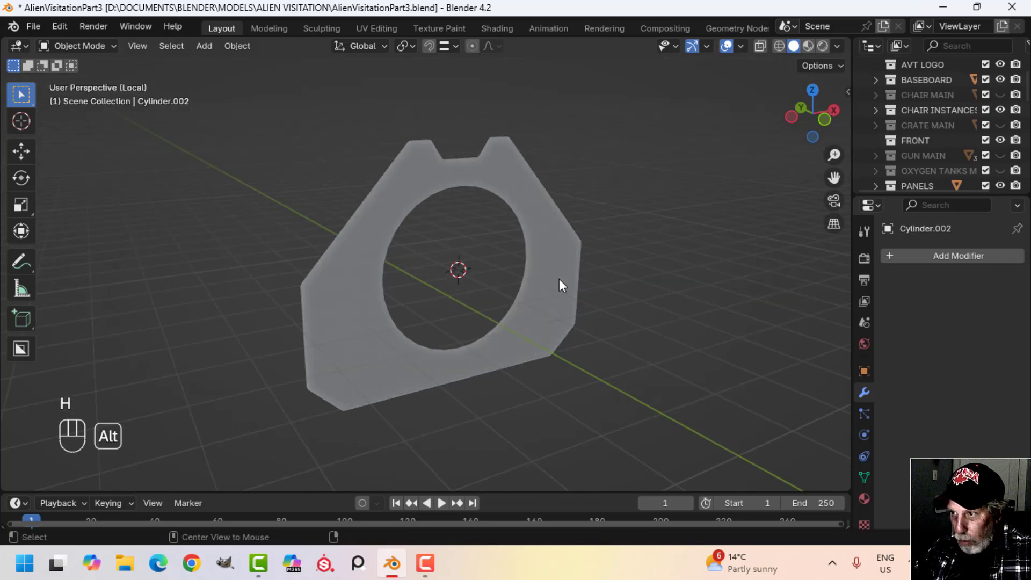
key(alt+h)
key(alt+a)
- Delete all of the cylinder's faces except the round cap facing the aisle
click(513, 285)
key(Tab)
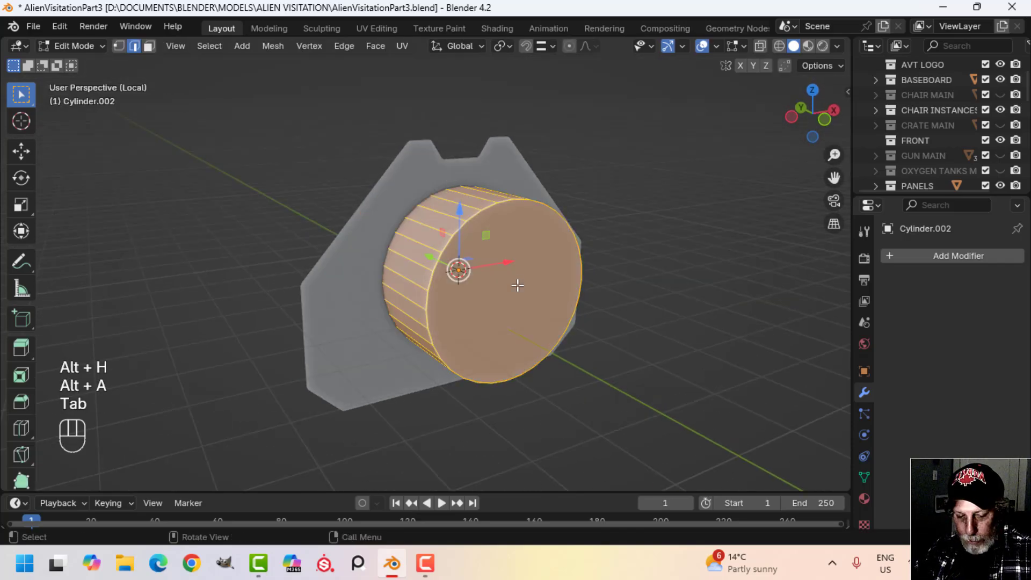
click(506, 294)
middle_drag(506, 295, 494, 321)
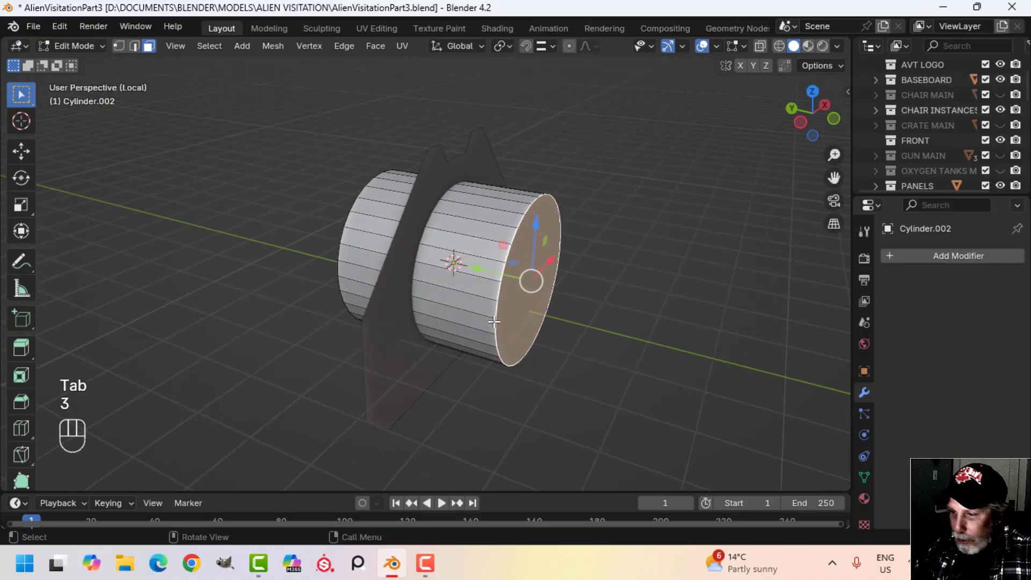
key(ctrl+i)
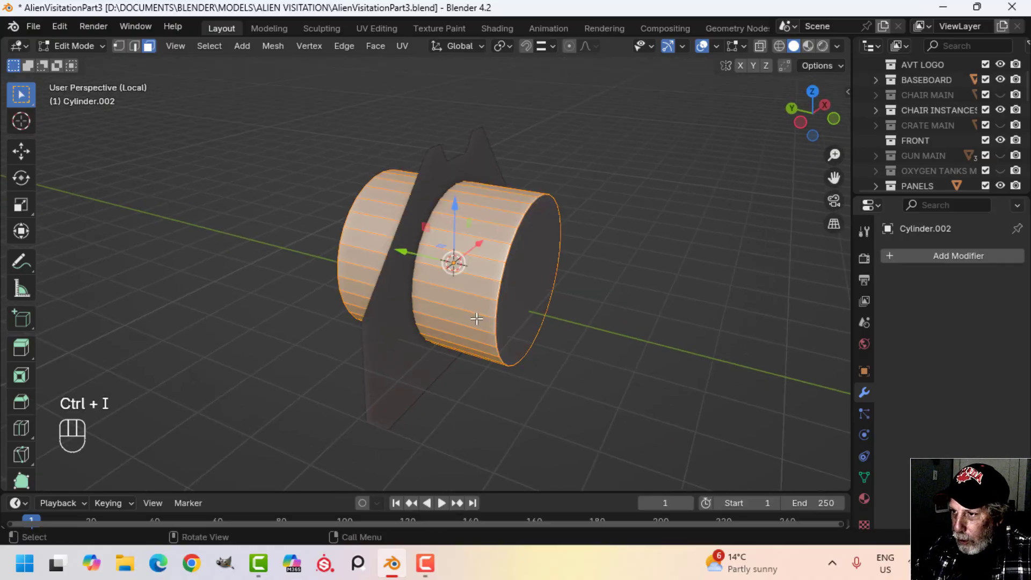
key(x)
click(447, 350)
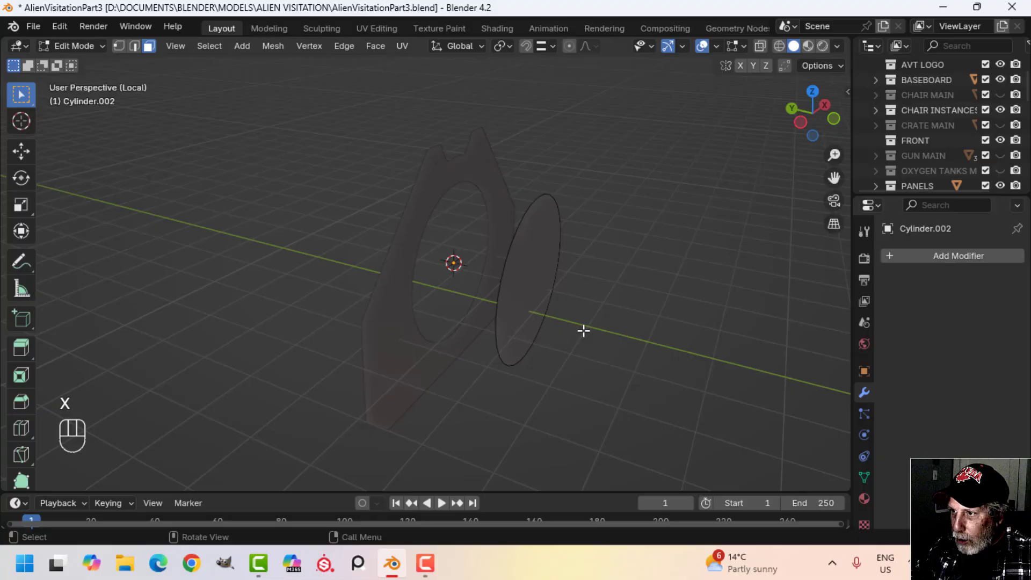
- Scale the remaining disc uniformly by about 1.157 in front wireframe view so it overlaps the opening's edge
key(a)
middle_drag(582, 329, 511, 302)
key(KP_1)
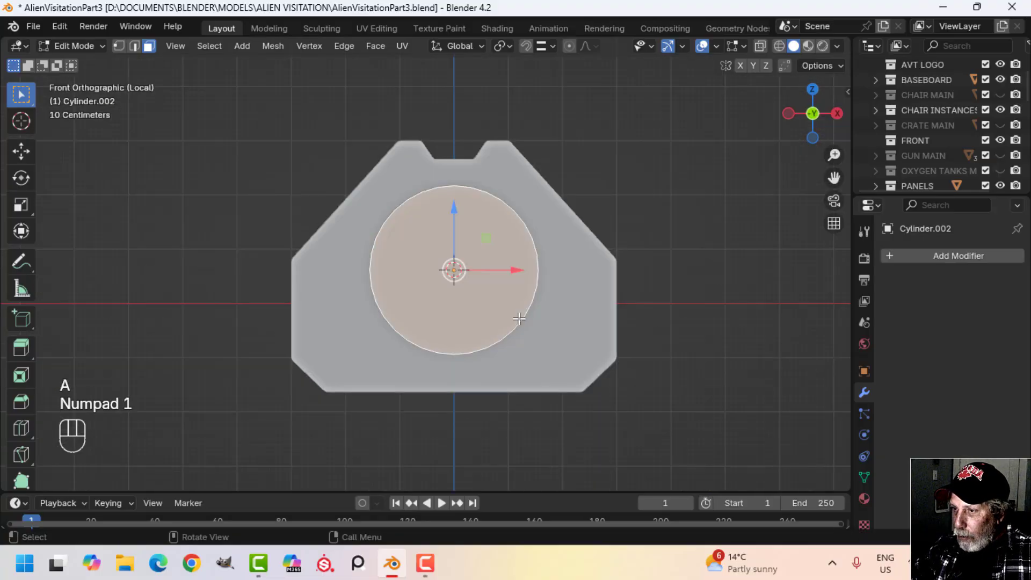
scroll(516, 318, up, 2)
key(z)
click(410, 332)
shift+middle_drag(489, 312, 464, 322)
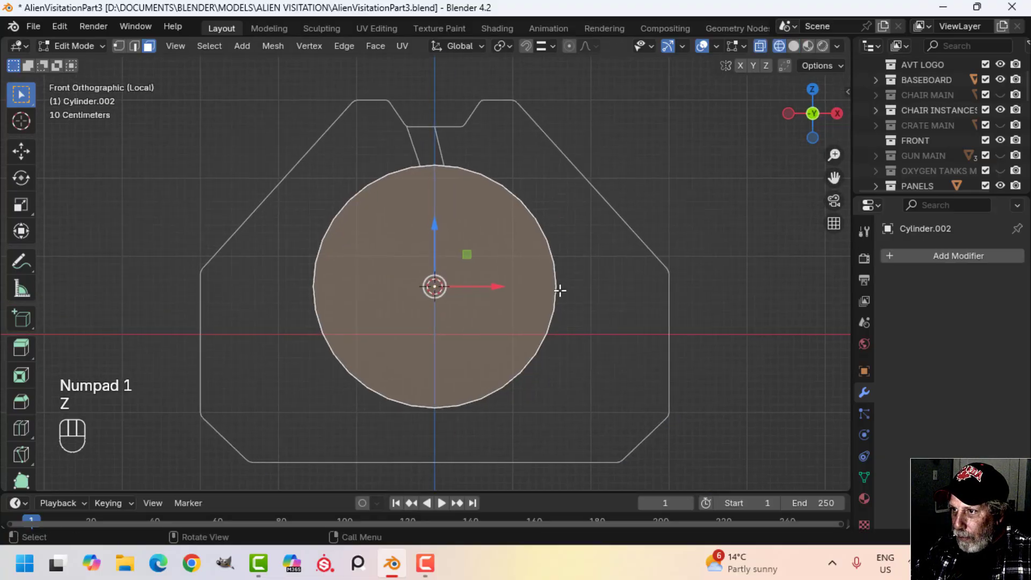
key(s)
click(583, 286)
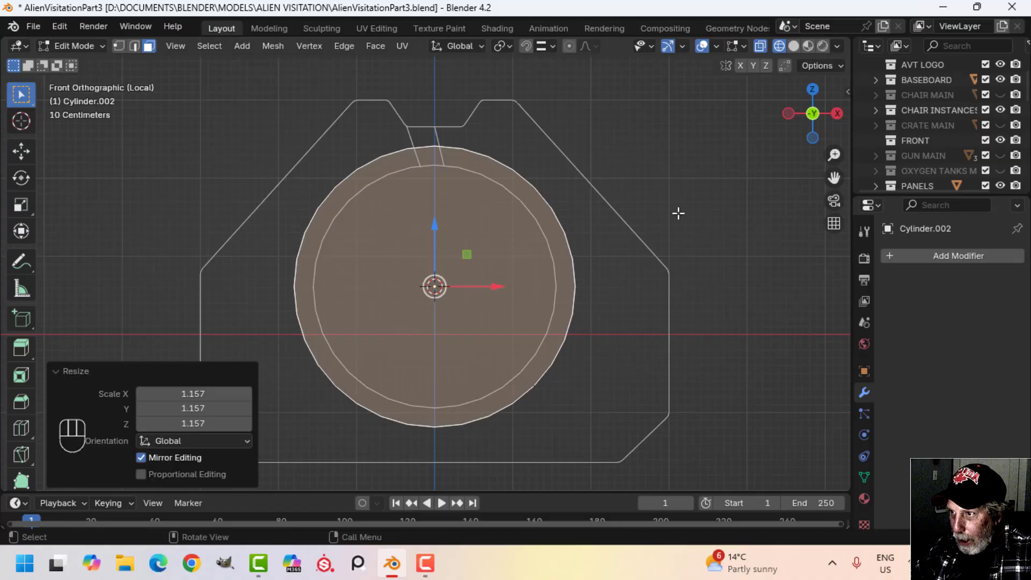
- Inset the disc's face by about 0.2828 m to form a flat ring and return to solid shading
key(i)
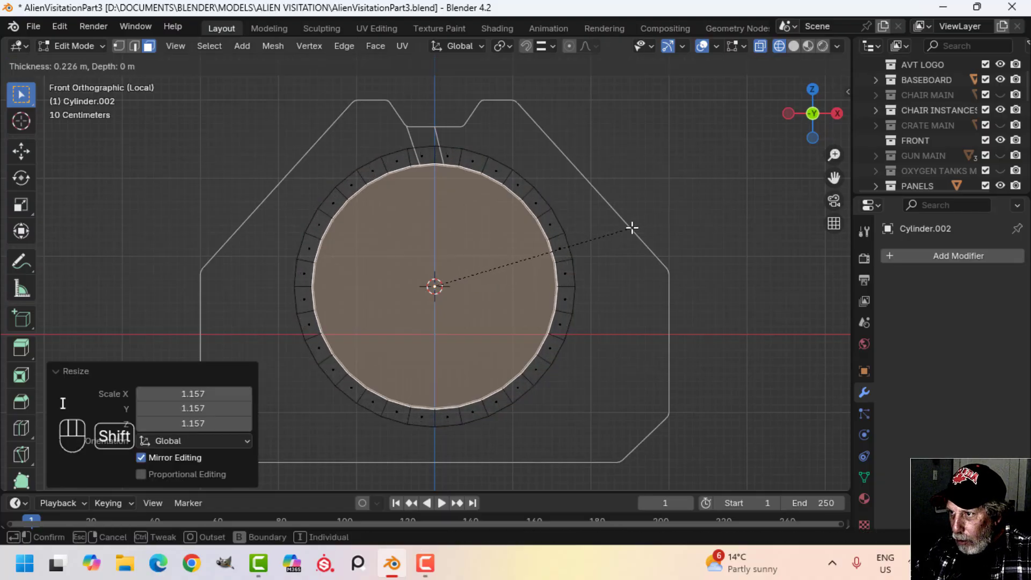
click(594, 240)
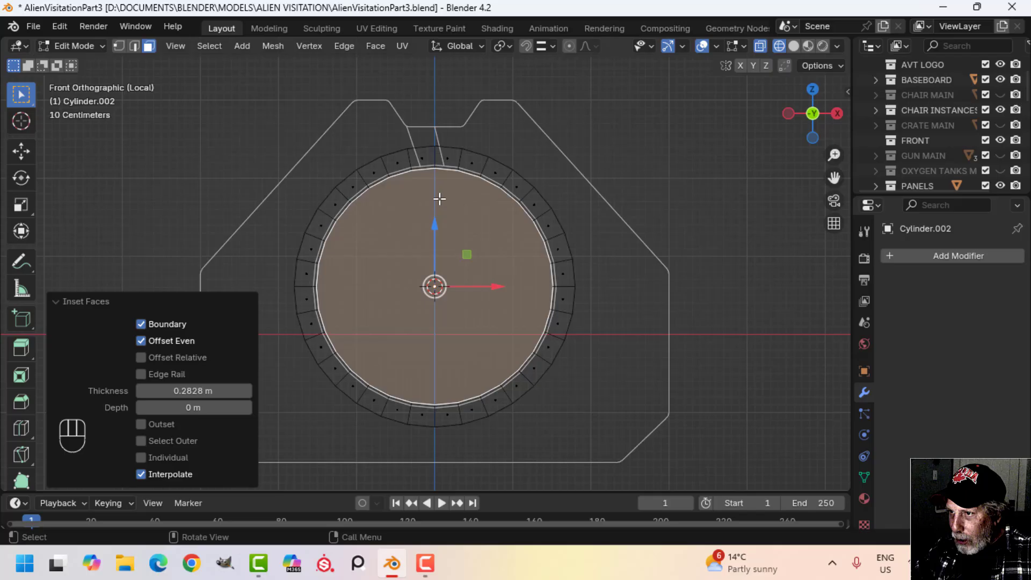
middle_drag(439, 198, 484, 216)
key(z)
click(598, 237)
middle_drag(507, 266, 585, 287)
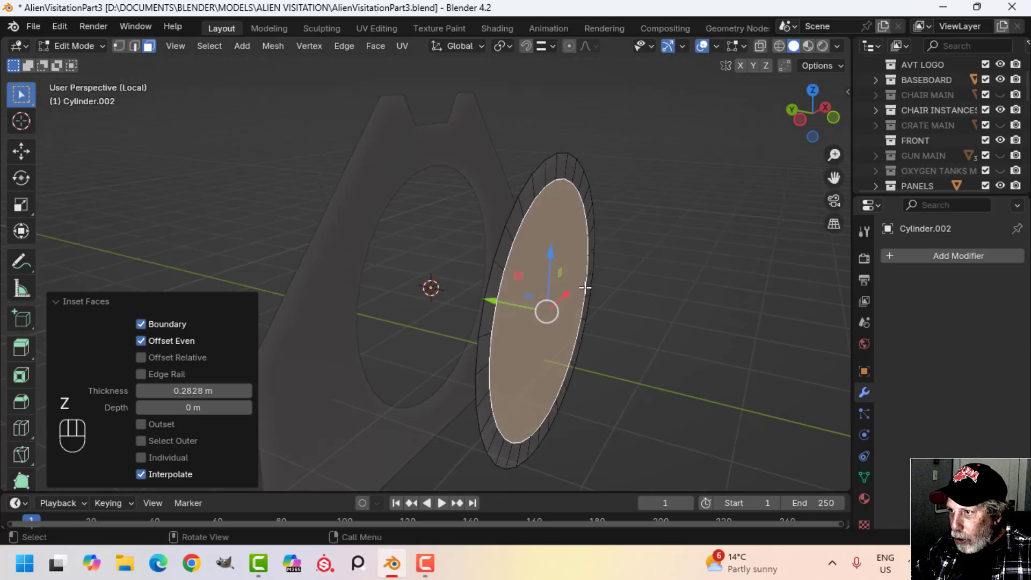
- Extrude the disc's inner face about 0.3008 m along Y and scale it down to about 0.936
key(e)
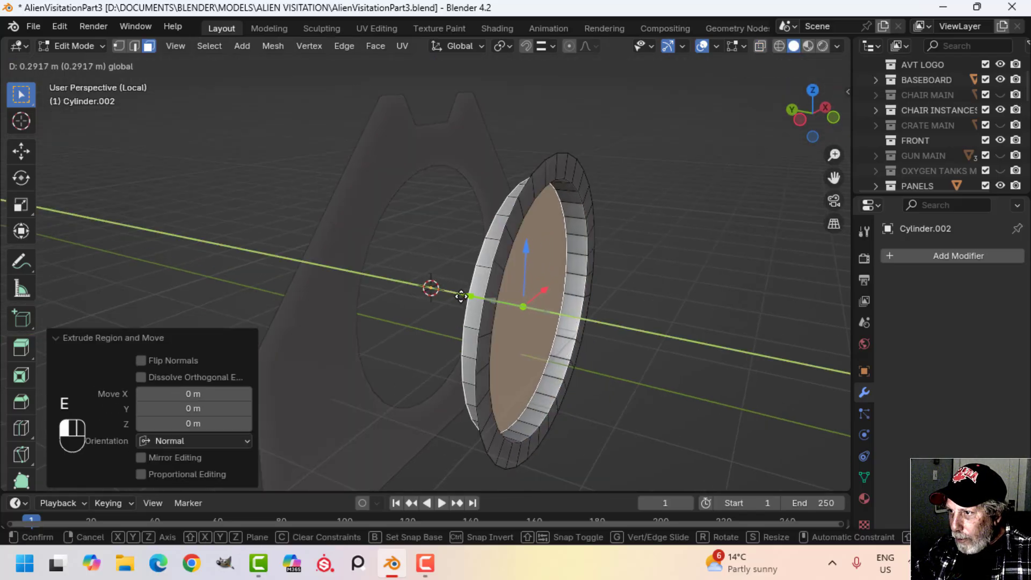
click(471, 295)
middle_drag(471, 295, 485, 271)
key(s)
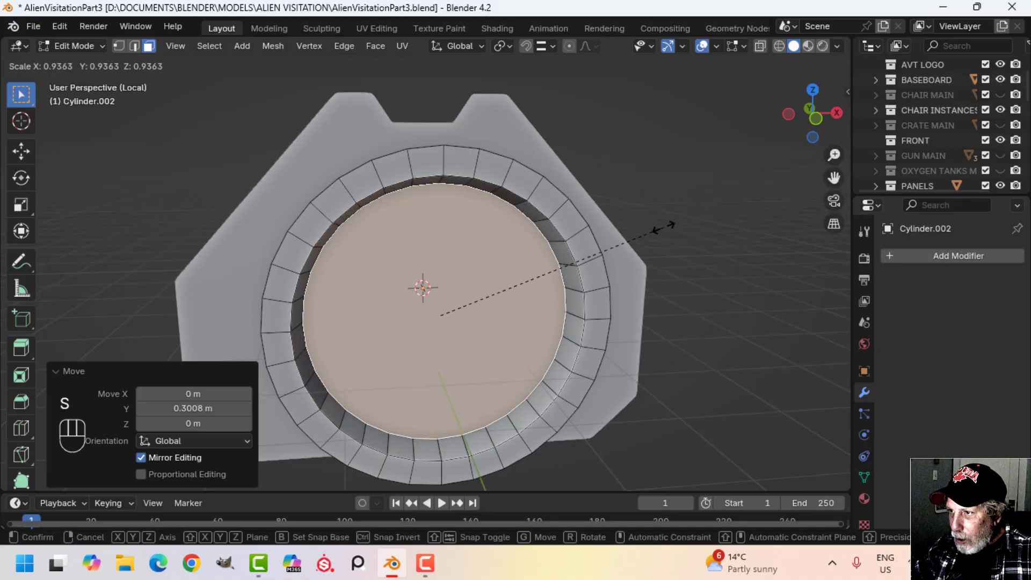
click(661, 227)
- Delete the inner cap face and move the whole ring 1.4145 m along Y up to the panel's opening
middle_drag(661, 227, 582, 299)
key(x)
click(656, 253)
key(a)
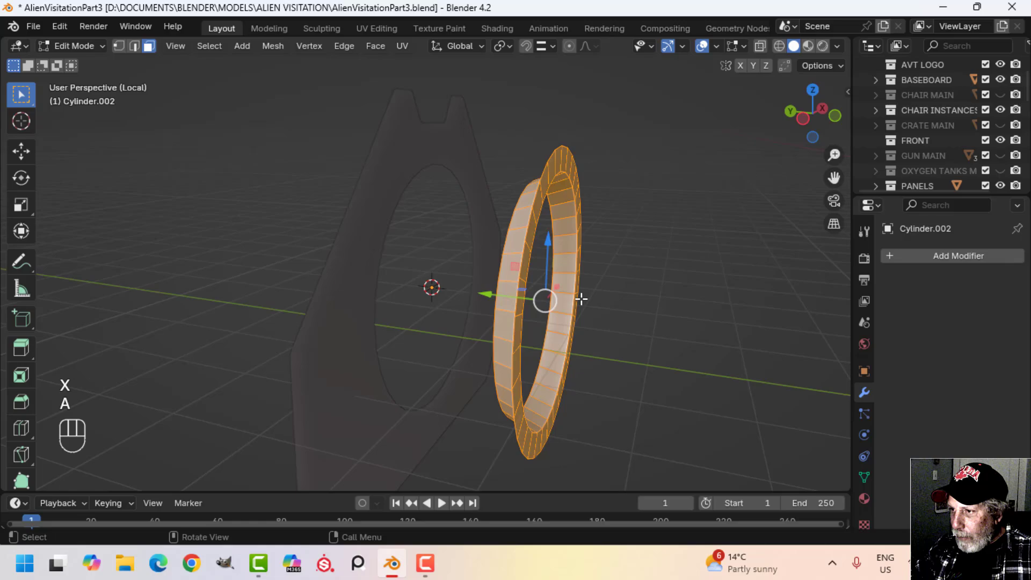
drag(486, 294, 433, 287)
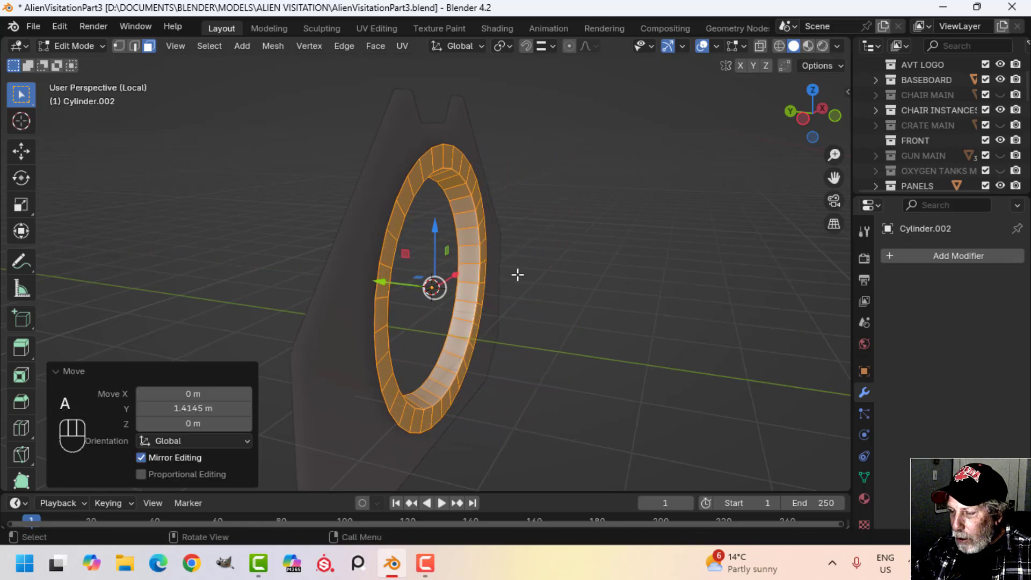
- Extrude the ring's outer edge loop along Y toward the panel to give the rim depth, and return to Object Mode
mouse_move(518, 275)
middle_down()
mouse_move(460, 274)
mouse_move(474, 256)
mouse_move(502, 278)
middle_up()
key(alt+a)
scroll(501, 278, up, 2)
shift+middle_drag(416, 247, 514, 302)
key(2)
alt+shift+click(421, 220)
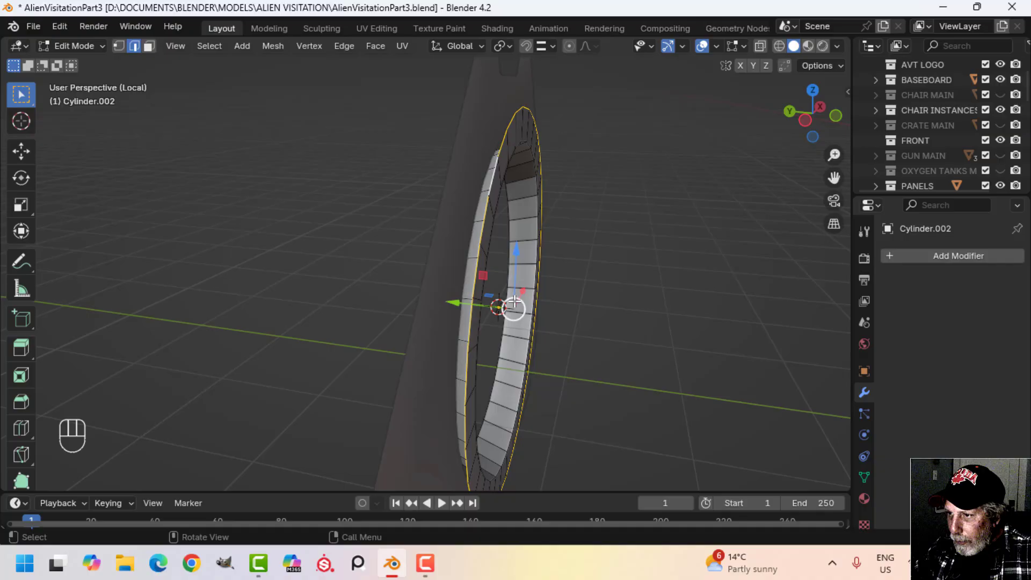
key(e)
click(514, 302)
drag(458, 303, 431, 297)
key(a)
key(Tab)
- Check the ring's normals with the Face Orientation overlay and switch the overlay off again
middle_drag(594, 298, 549, 287)
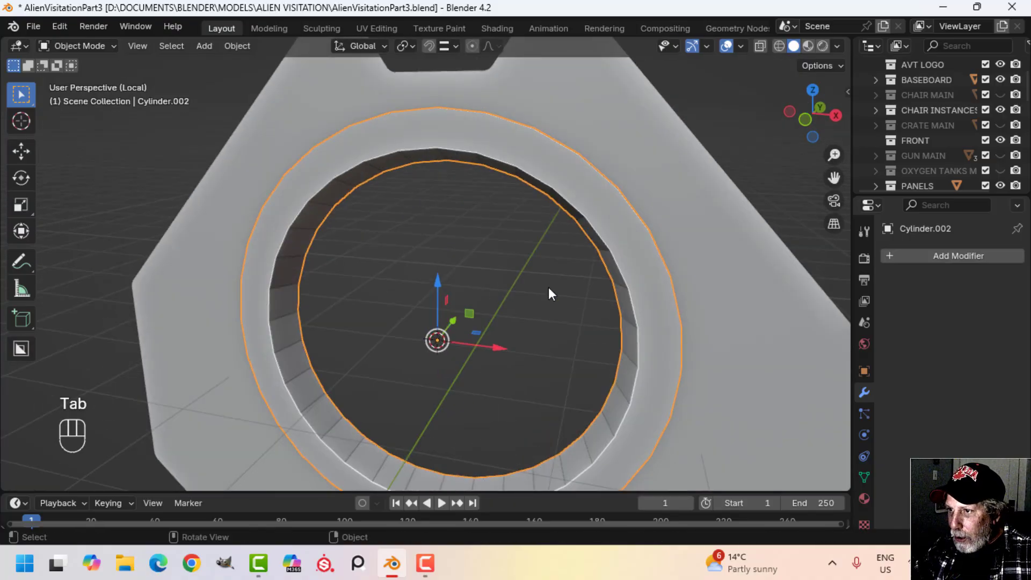
key(alt+a)
click(589, 204)
click(741, 46)
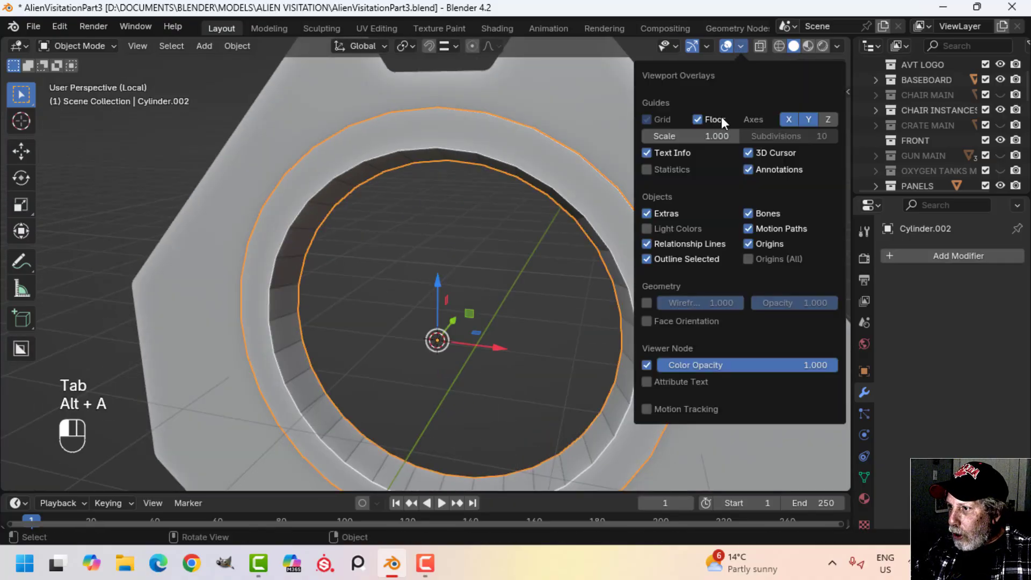
click(677, 320)
click(677, 320)
middle_drag(483, 227, 461, 271)
- Bevel the ring's outer front edge loop with a width of about 0.0099 m and 2 segments
key(Tab)
key(alt+a)
scroll(480, 262, up, 3)
alt+shift+click(470, 269)
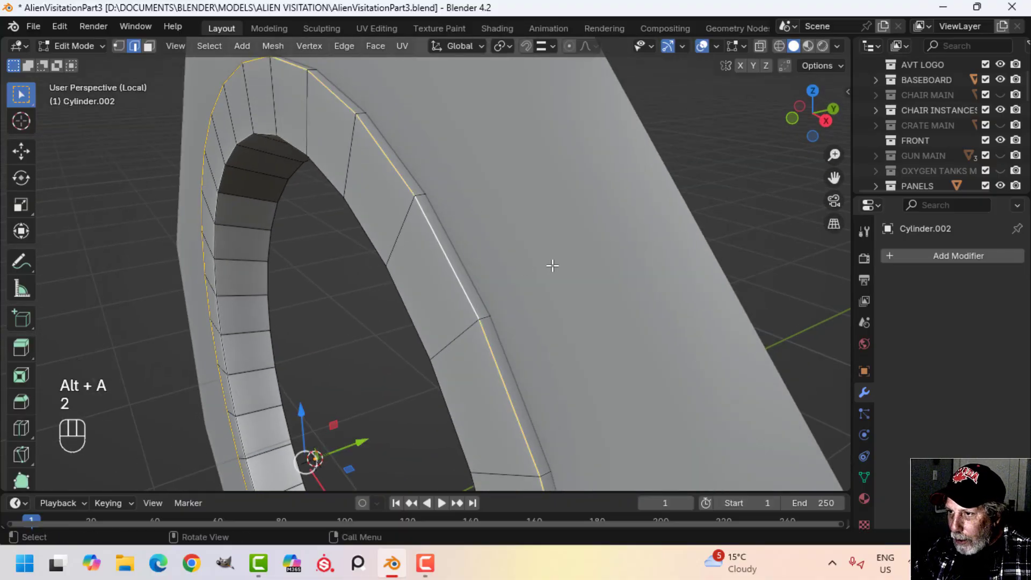
key(ctrl+b)
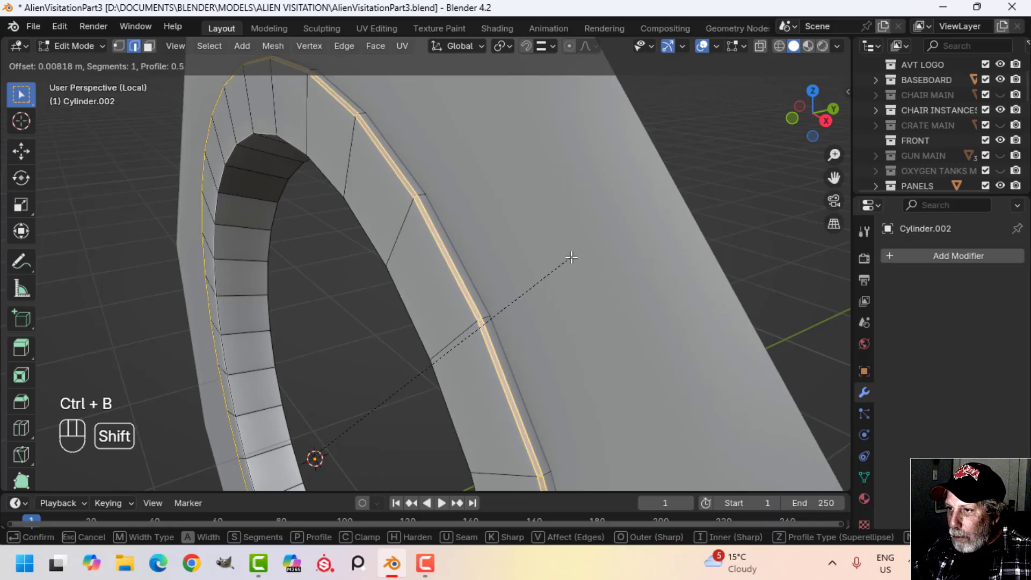
click(574, 254)
- Bevel the ring's inner front edge loop with a width of about 0.0189 m and 2 segments
middle_drag(437, 274, 580, 207)
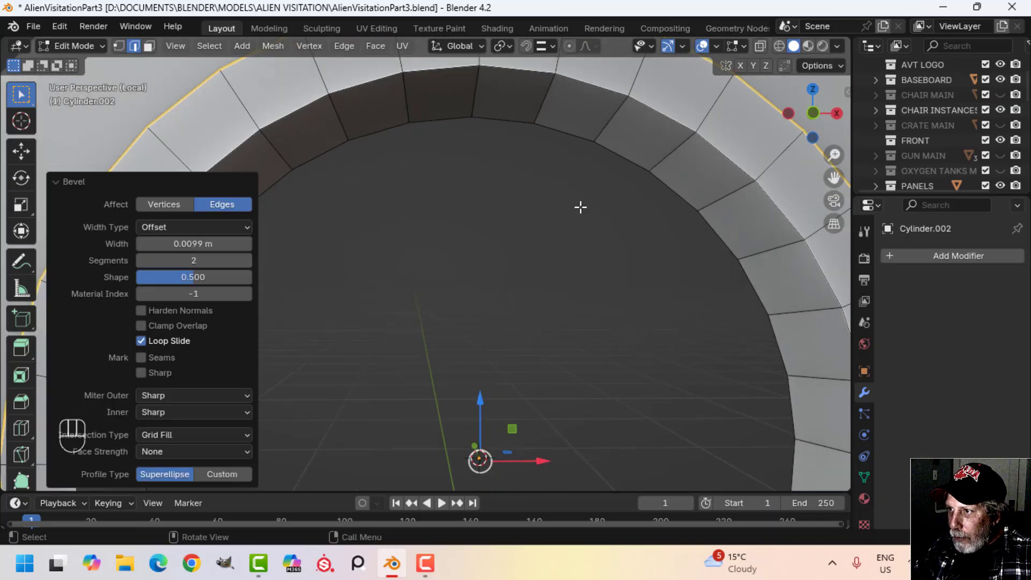
key(alt+a)
shift+middle_drag(626, 164, 563, 221)
alt+shift+click(587, 167)
key(ctrl+b)
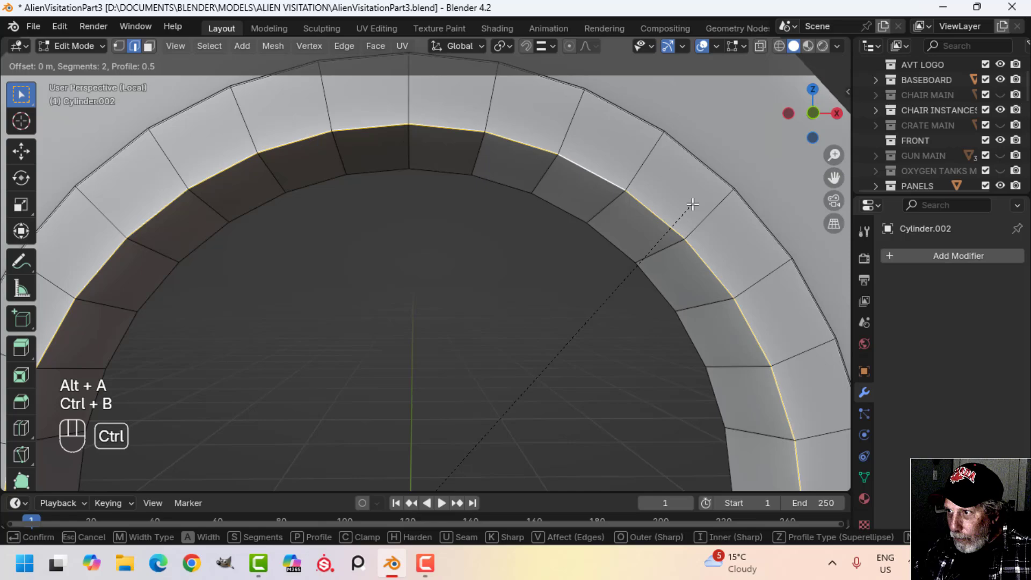
click(730, 167)
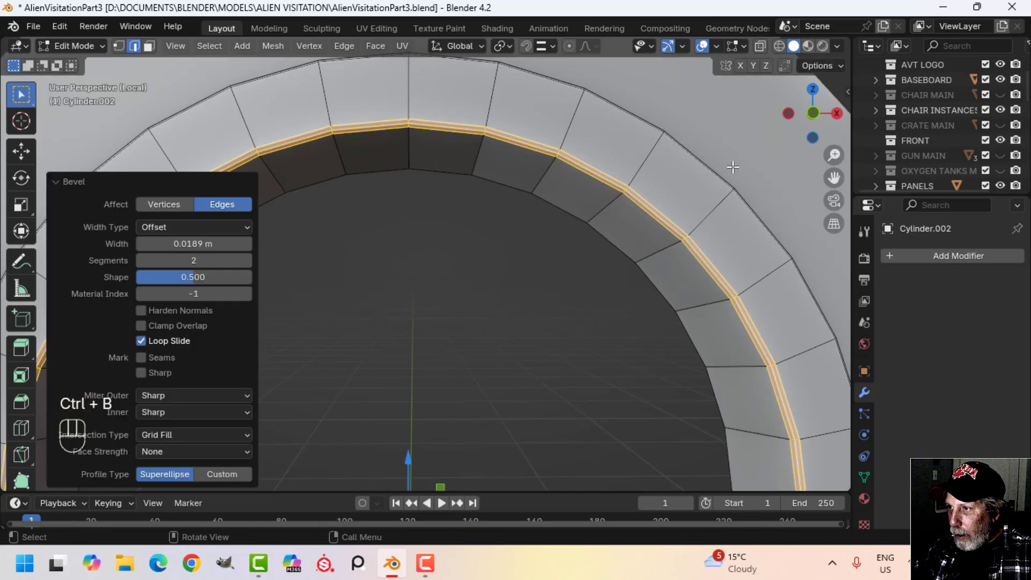
- Shade the ring smooth in Object Mode, deselect it and exit local view to bring back the whole ship
key(Tab)
right_click(626, 143)
click(626, 143)
scroll(590, 207, down, 5)
key(alt+a)
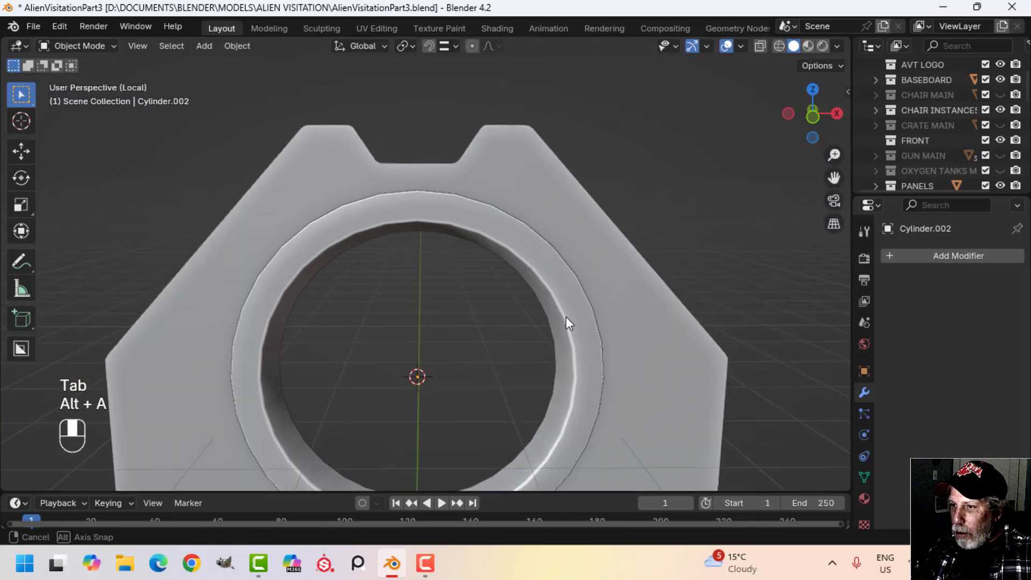
scroll(555, 334, down, 2)
middle_drag(555, 333, 513, 226)
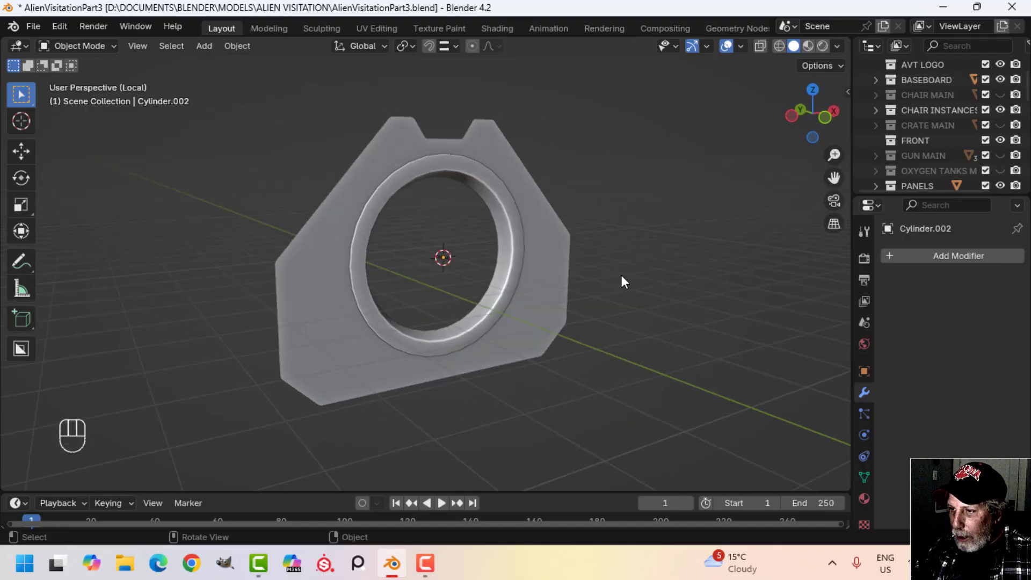
key(slash)
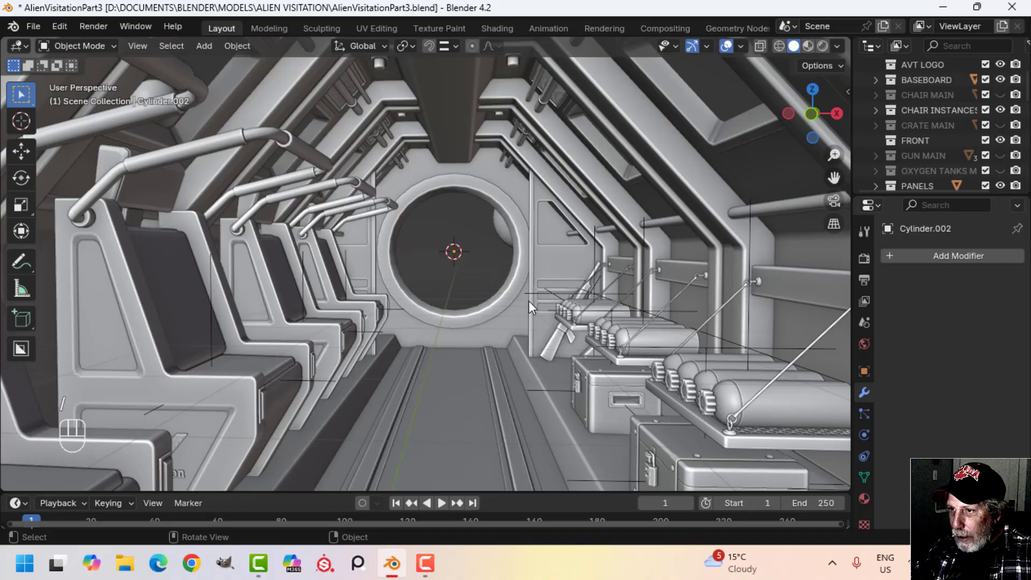
- Examine how the end panel and its round framed opening fit the ship's interior, from close up and from the open end
scroll(523, 298, up, 4)
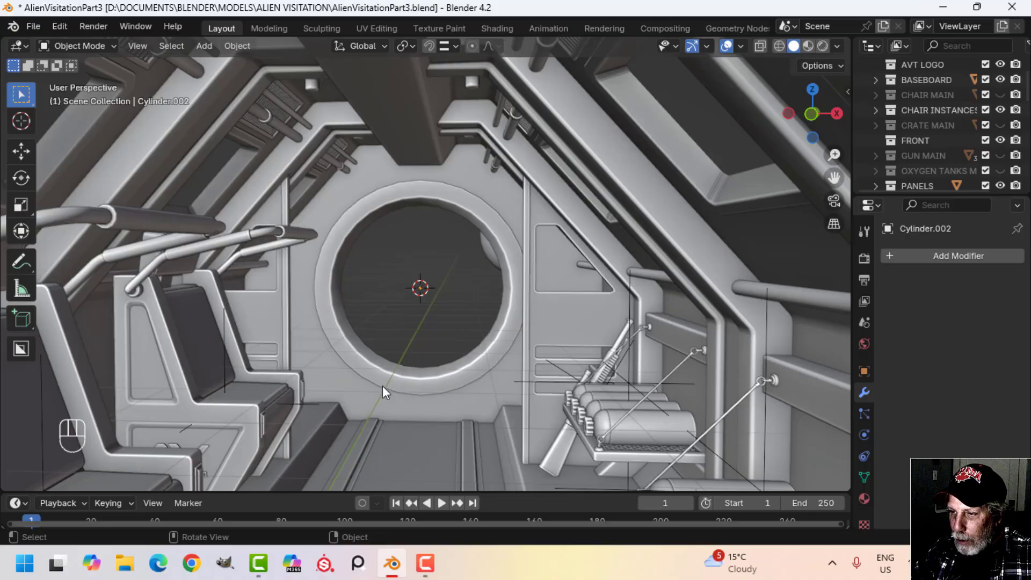
scroll(523, 405, down, 10)
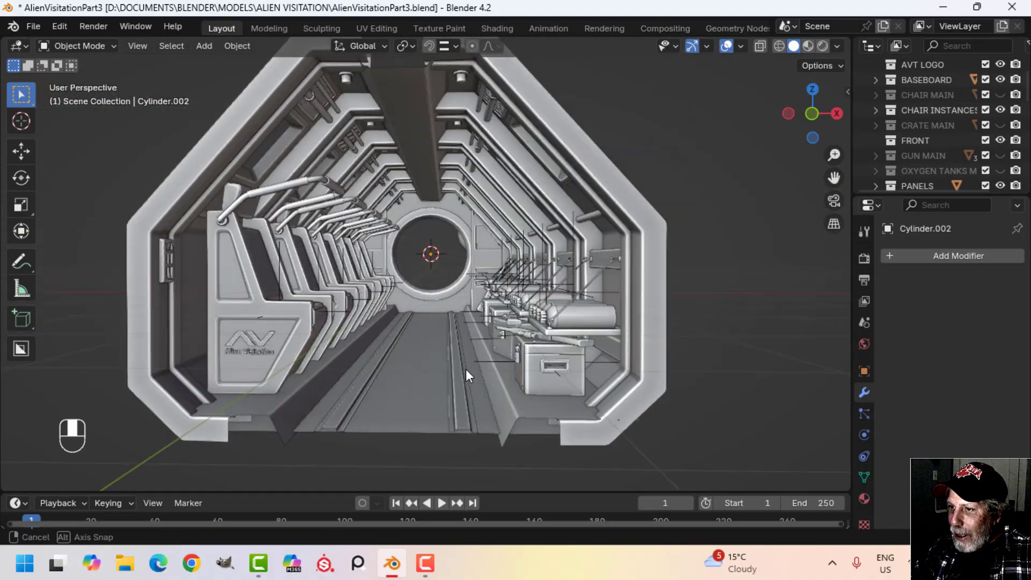
scroll(470, 367, up, 3)
middle_drag(466, 369, 504, 350)
scroll(504, 351, up, 2)
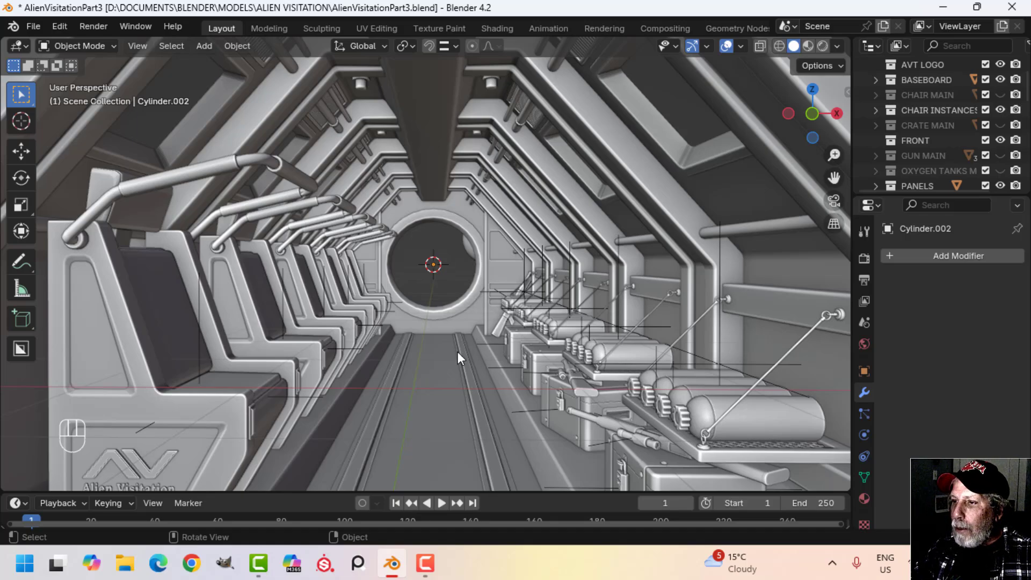
mouse_move(449, 344)
middle_down()
mouse_move(426, 332)
mouse_move(466, 340)
mouse_move(442, 348)
middle_up()
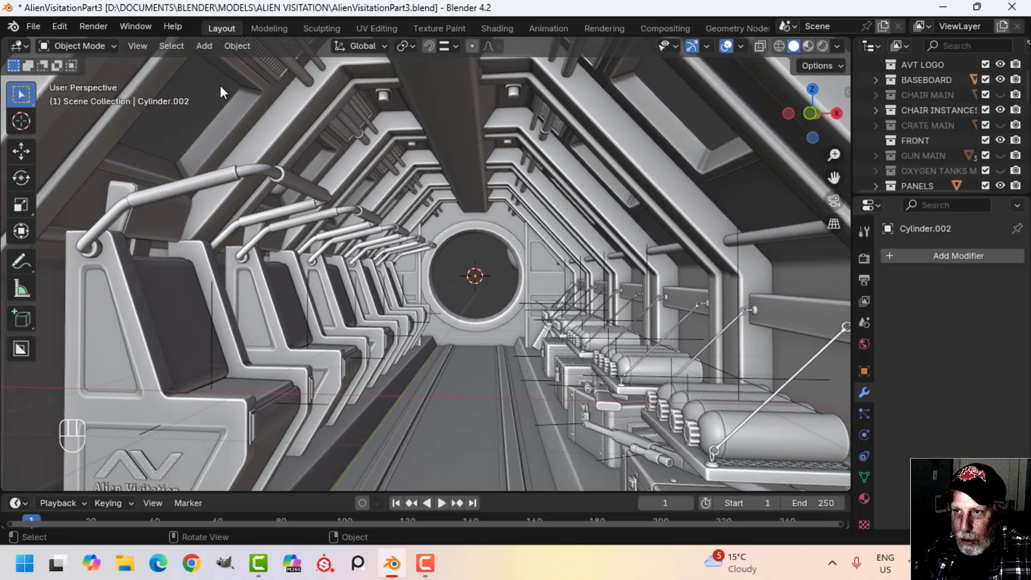
scroll(499, 263, up, 5)
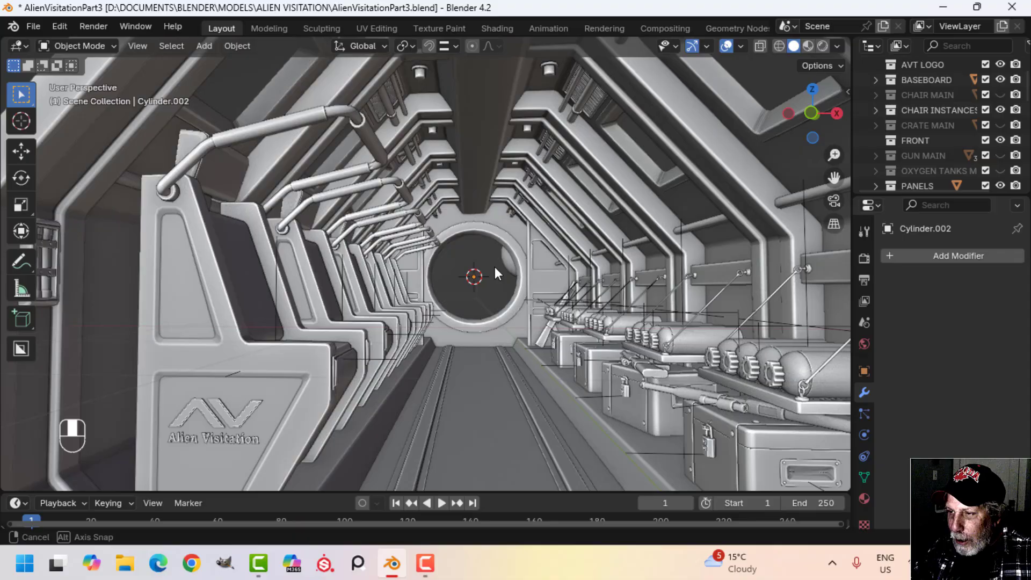
mouse_move(498, 266)
middle_down()
mouse_move(379, 296)
mouse_move(497, 272)
middle_up()
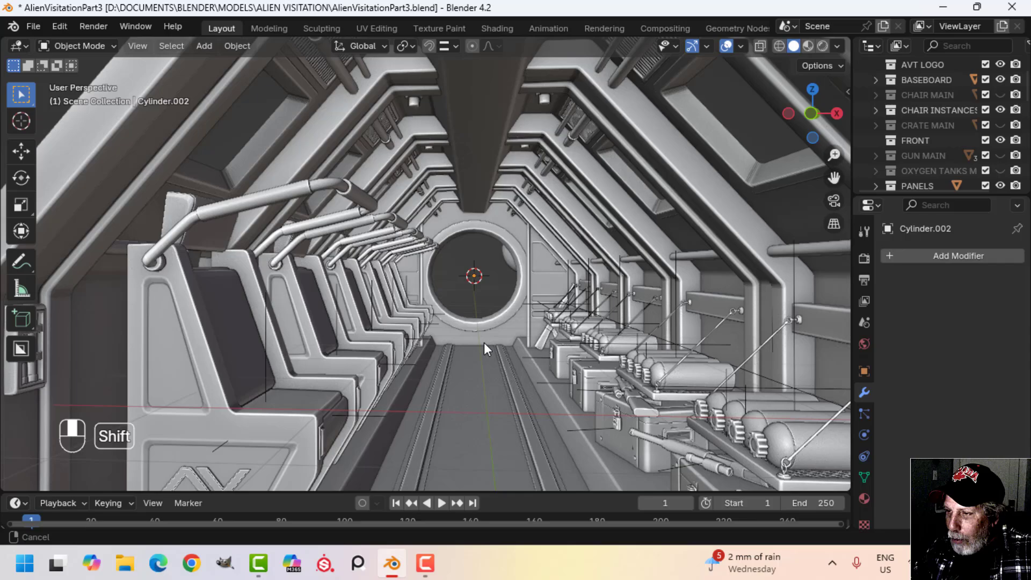
scroll(481, 323, down, 8)
scroll(483, 323, up, 8)
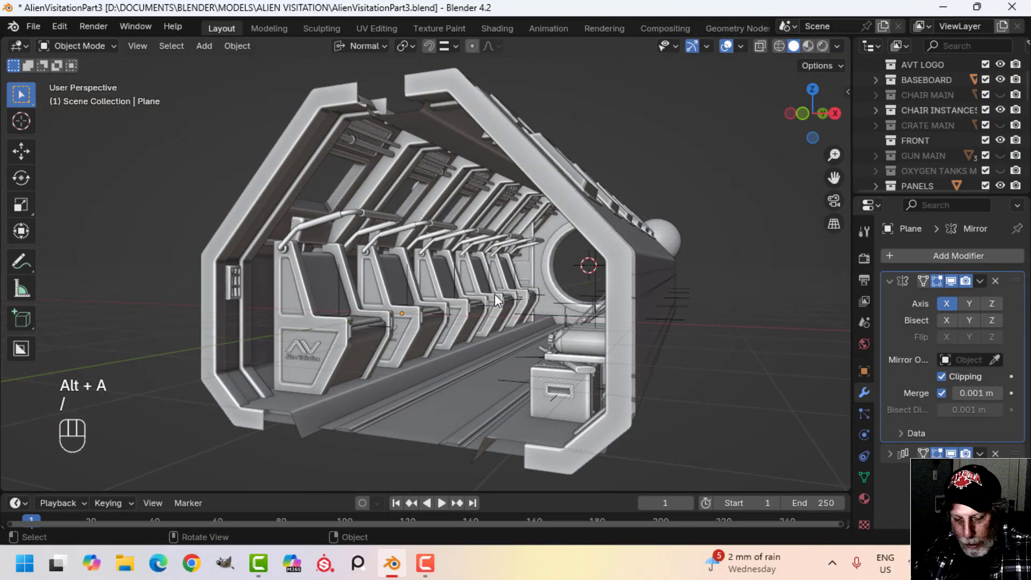
- Save the ship file and look over the interior's chairs, crates and oxygen tanks toward the round opening
key(ctrl+s)
shift+middle_drag(495, 294, 462, 295)
scroll(453, 299, up, 5)
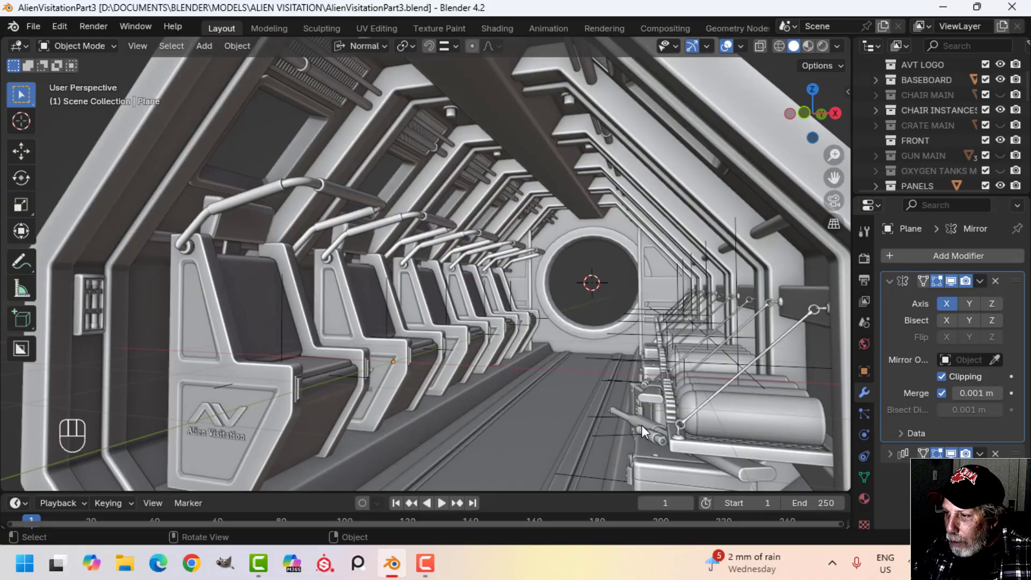
shift+middle_drag(578, 408, 578, 382)
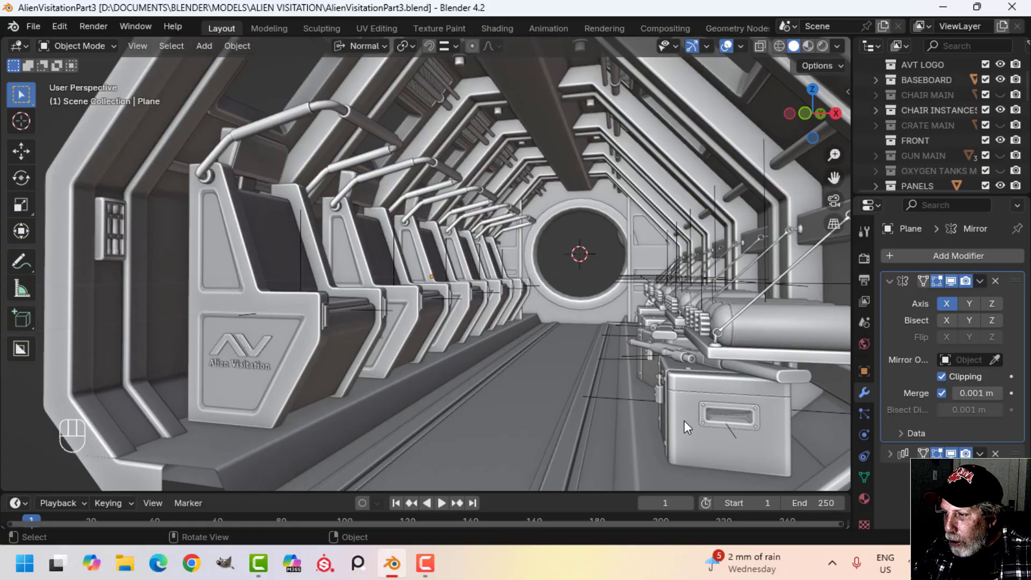
mouse_move(679, 394)
middle_down()
mouse_move(731, 391)
mouse_move(548, 372)
mouse_move(683, 373)
mouse_move(691, 386)
mouse_move(679, 375)
middle_up()
scroll(627, 381, up, 2)
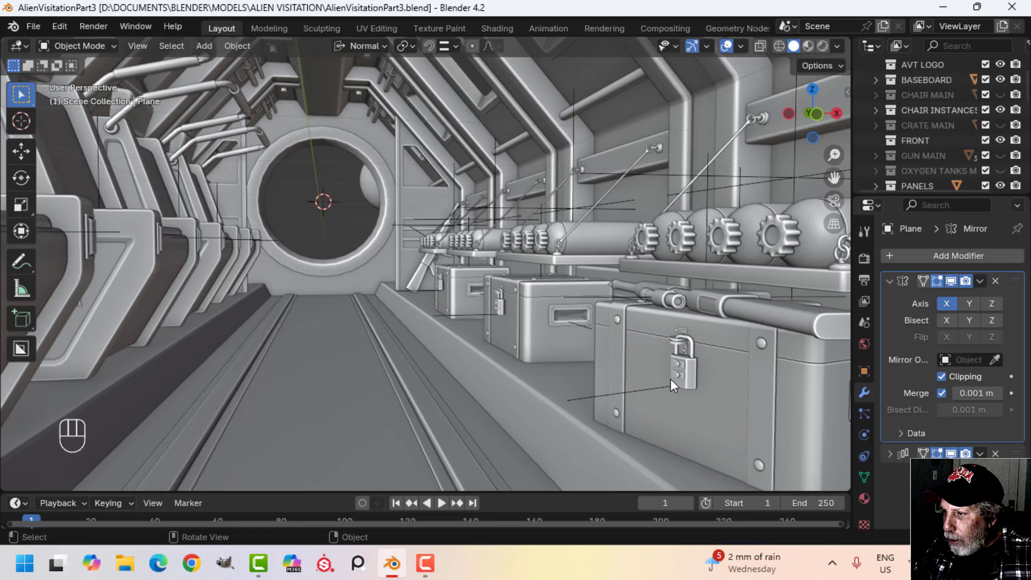